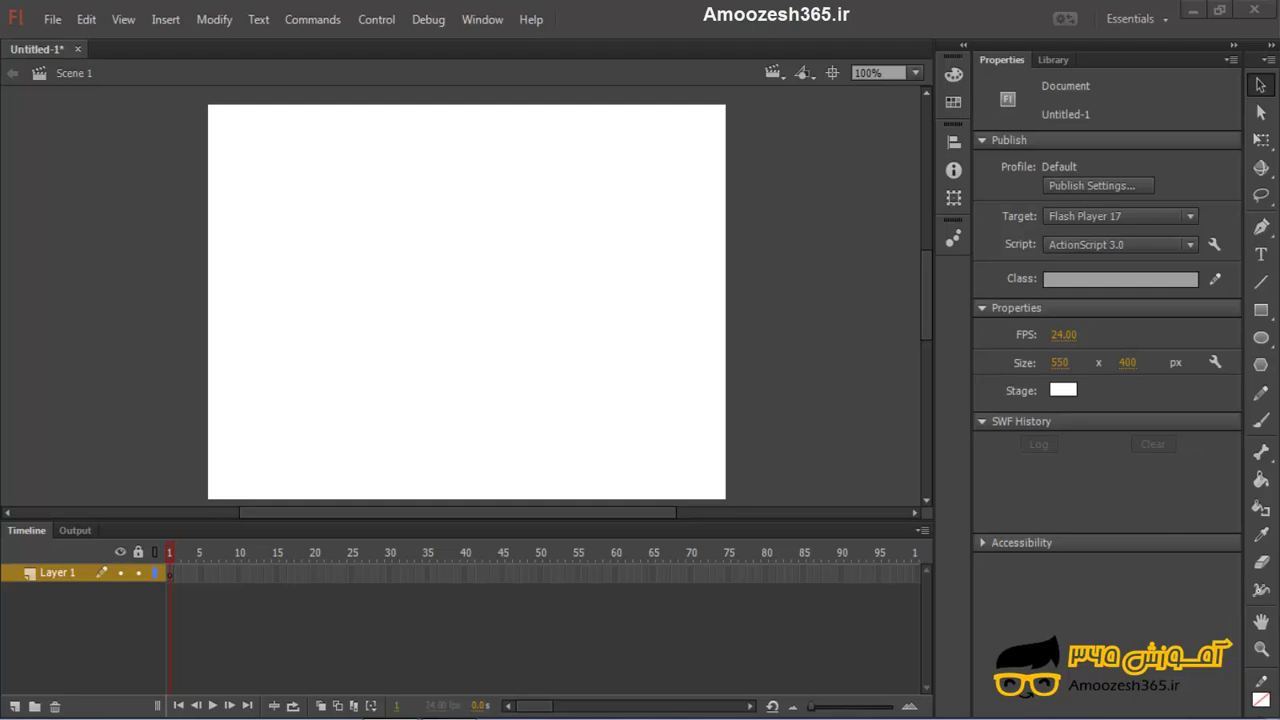
Step: Draw a black-filled rectangle without a stroke, about 85 by 53 px, near the middle of the stage
left_click(1261, 310)
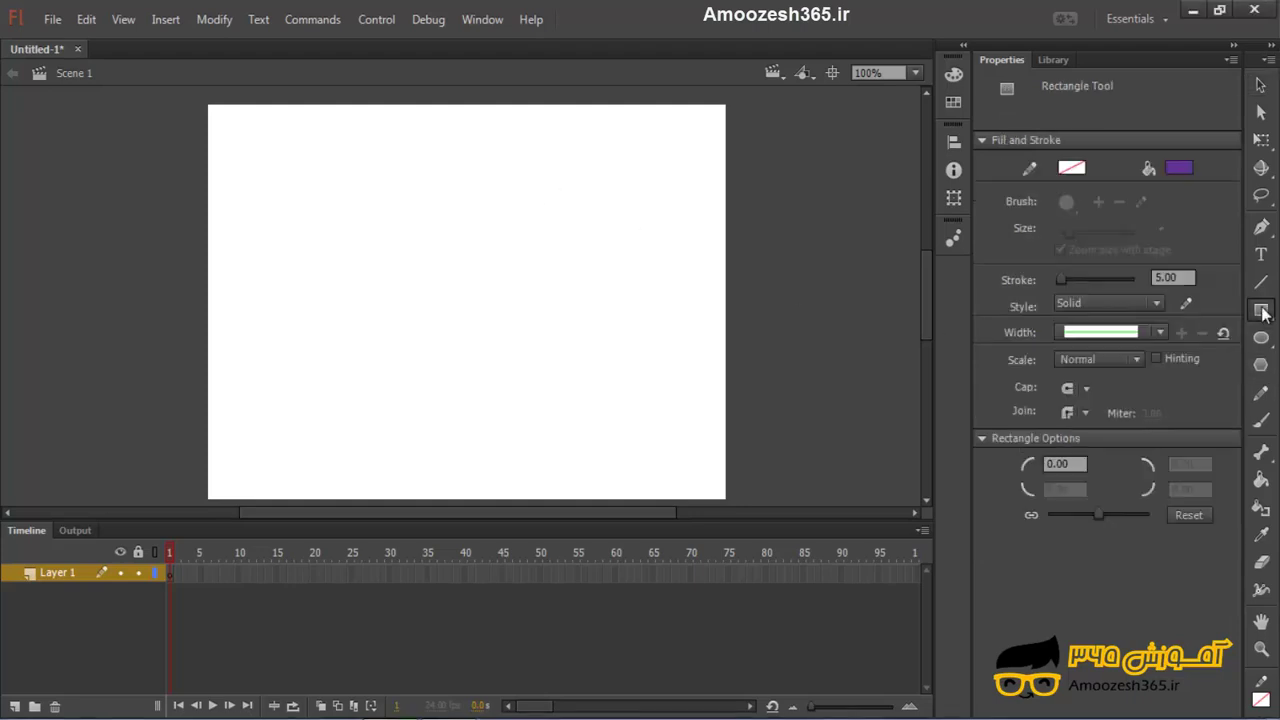
left_click(1179, 168)
left_click(902, 229)
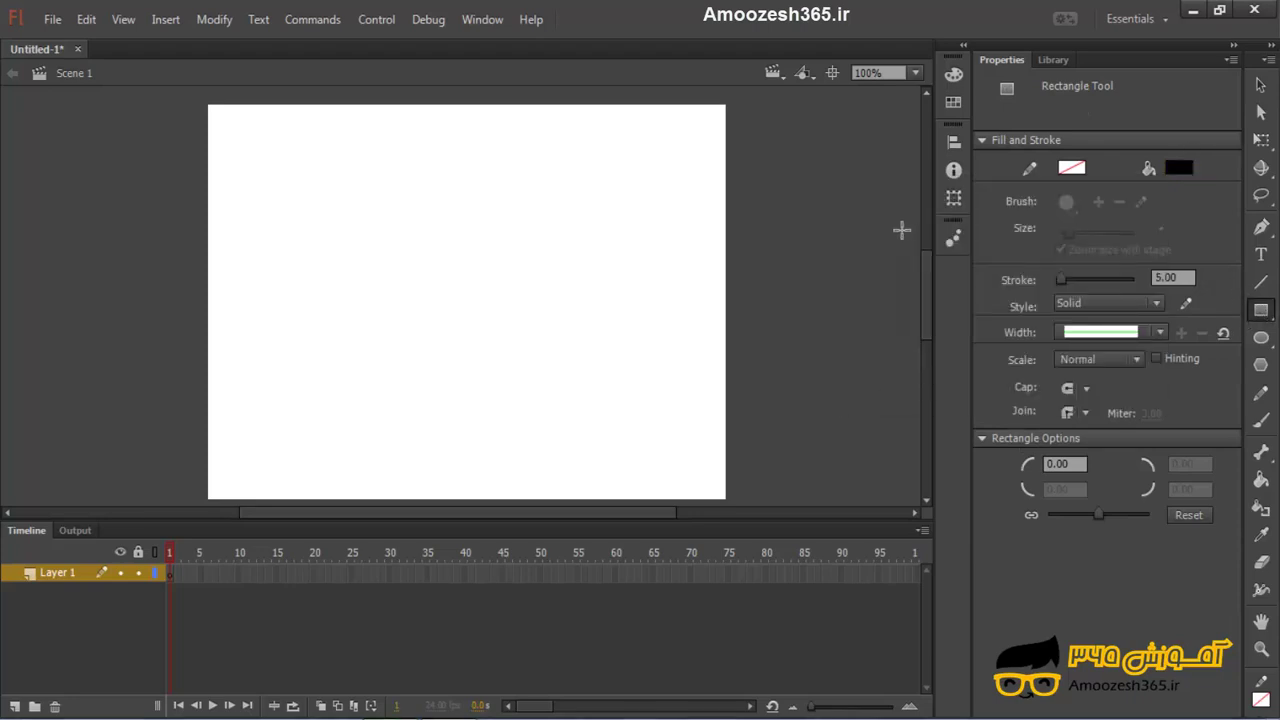
mouse_move(388, 281)
left_mouse_down()
mouse_move(474, 352)
mouse_move(469, 334)
left_mouse_up()
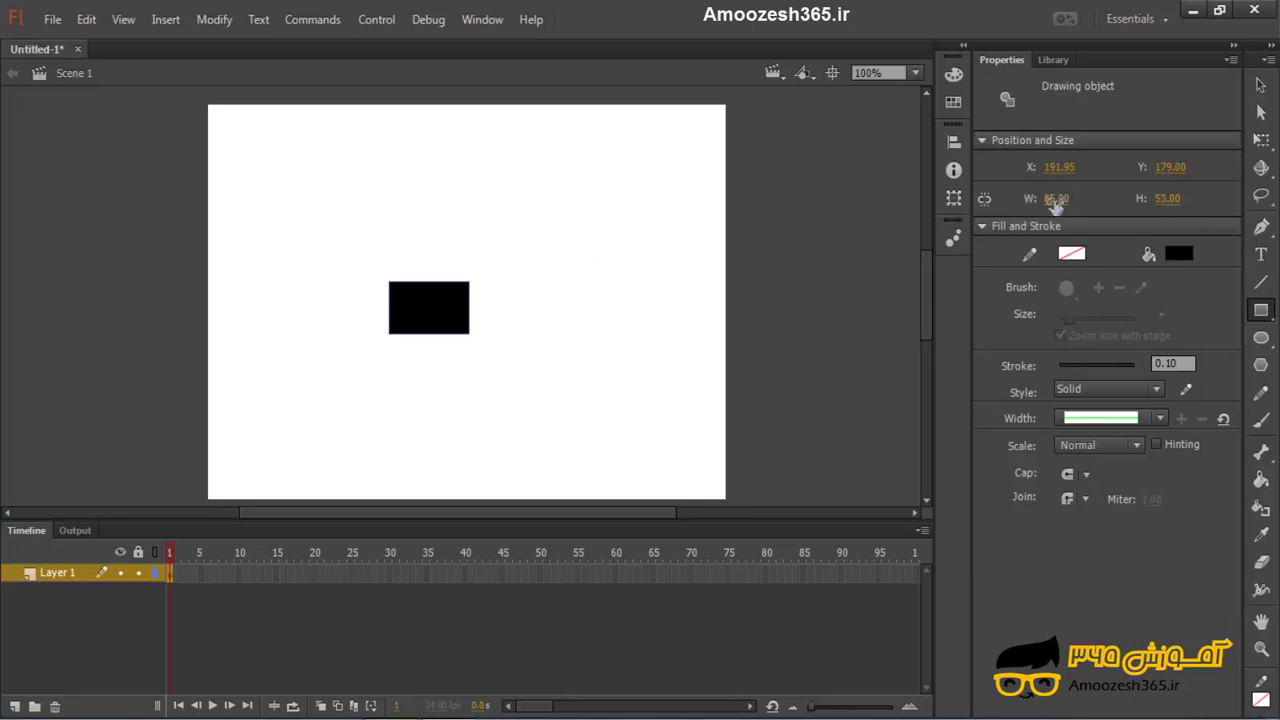
Step: Set the black rectangle's width to 80 and its height to 50
left_click(1055, 199)
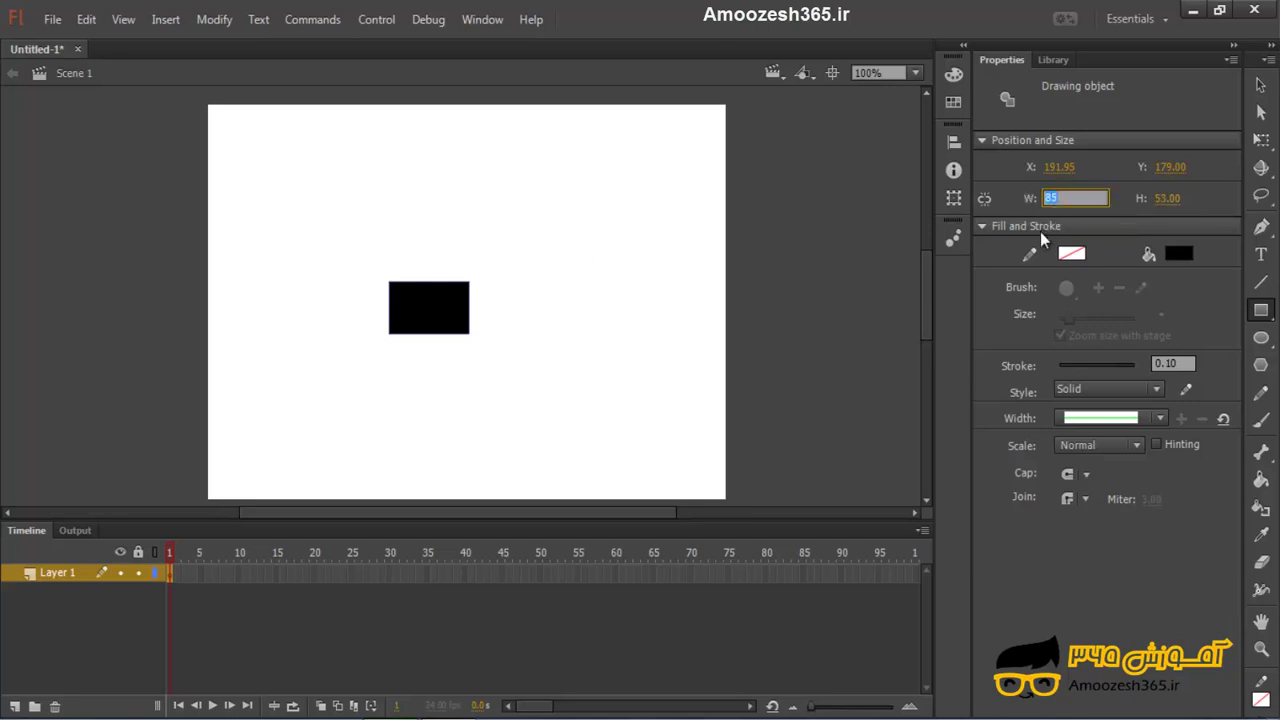
type("80")
key("Return")
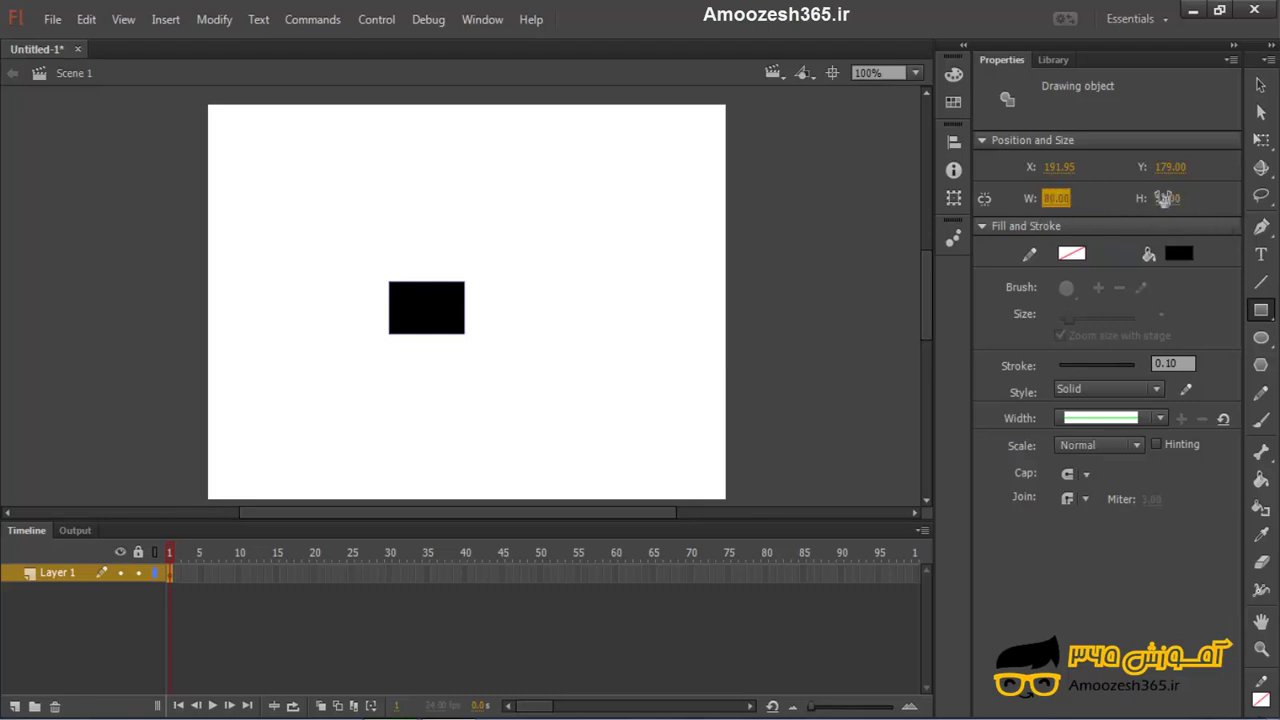
left_click(1163, 198)
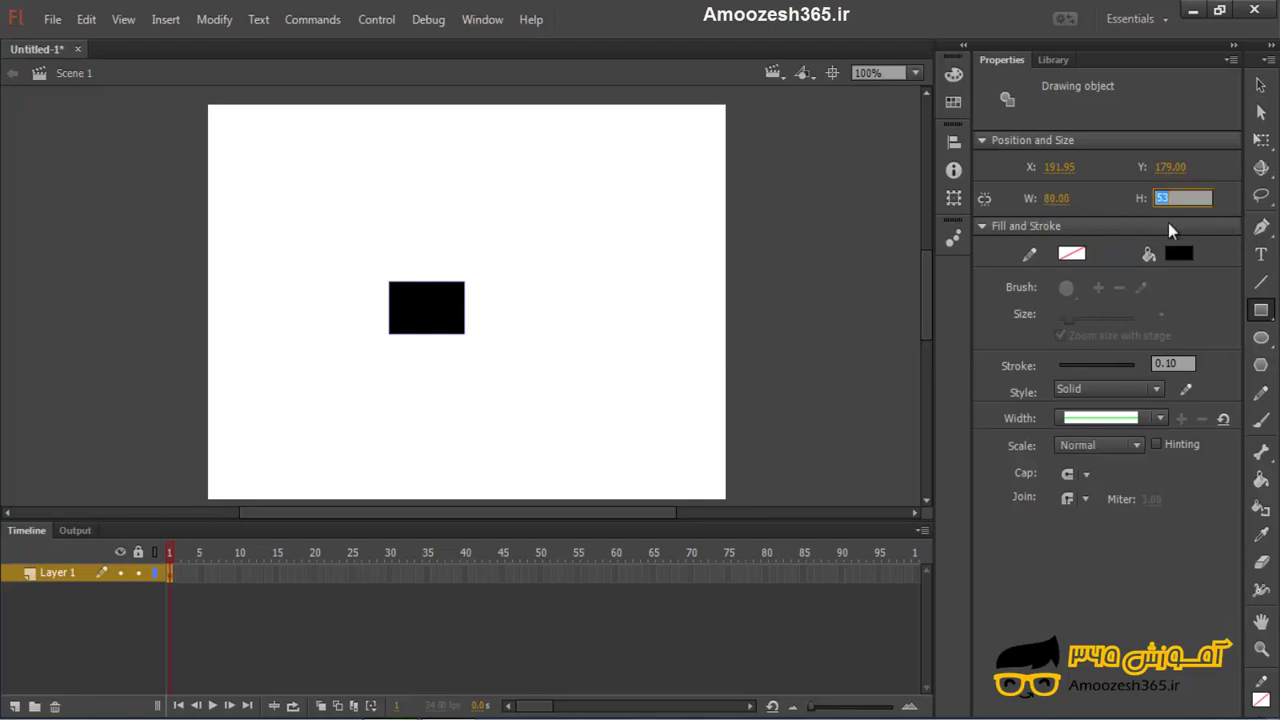
key("Return")
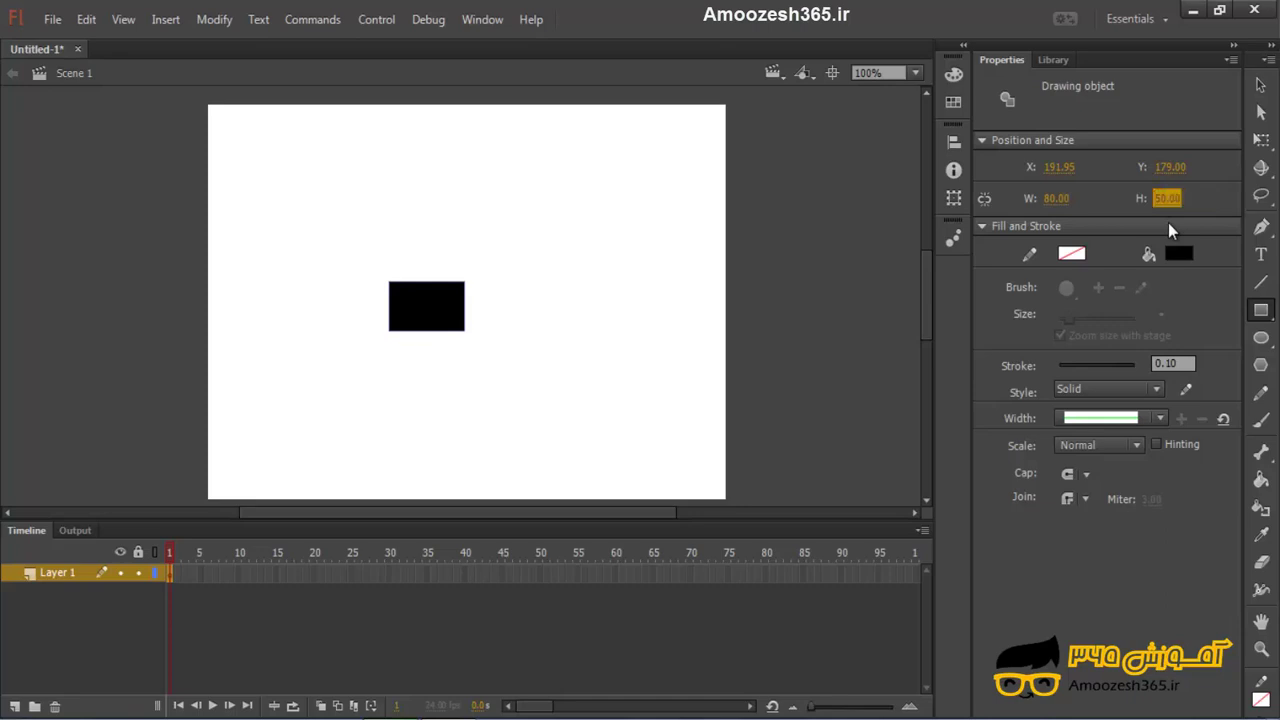
Step: Draw an unfilled rectangle primitive with a black 5.00 stroke, about 74 by 47 px, directly above the black rectangle
left_click(1262, 313)
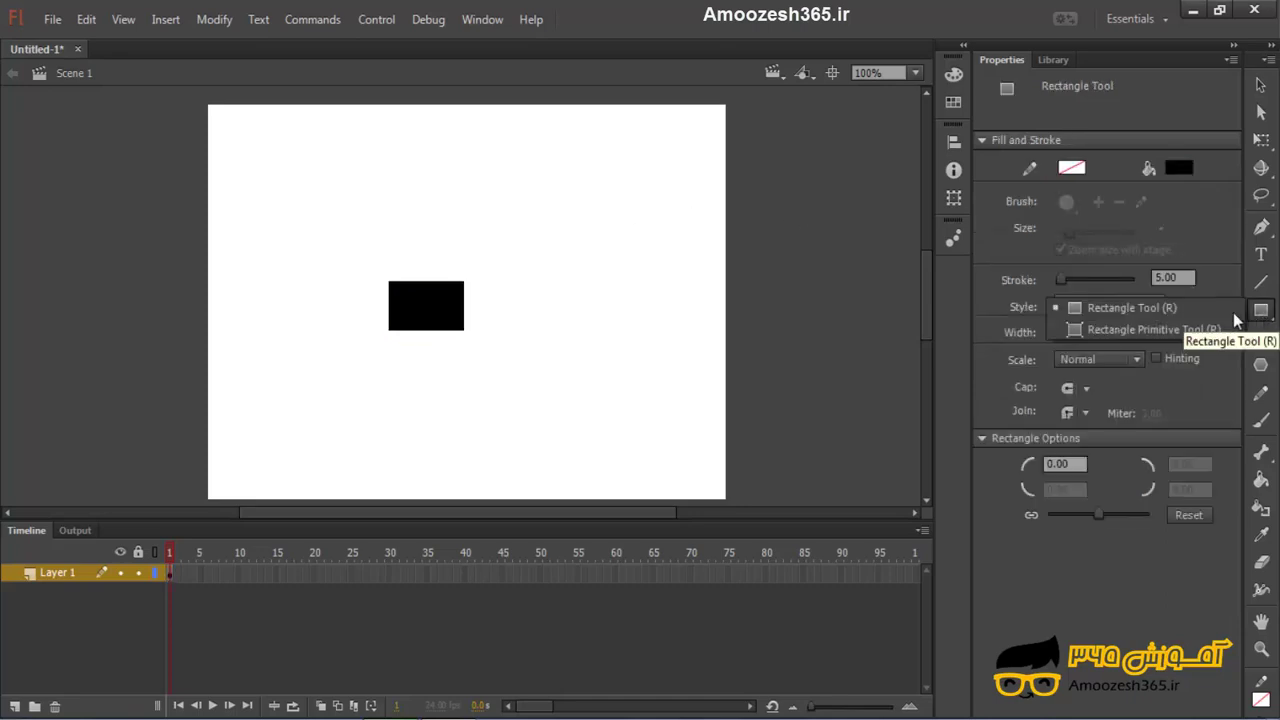
left_click(1153, 330)
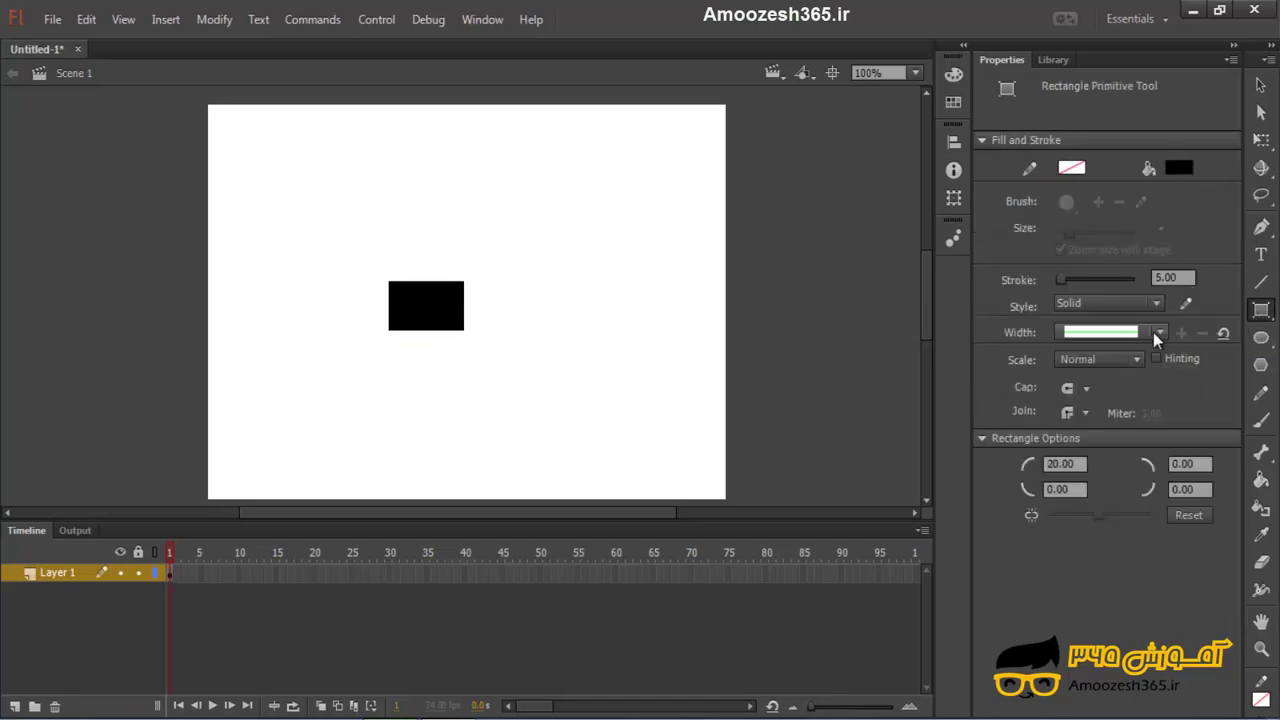
left_click(1071, 167)
left_click(801, 225)
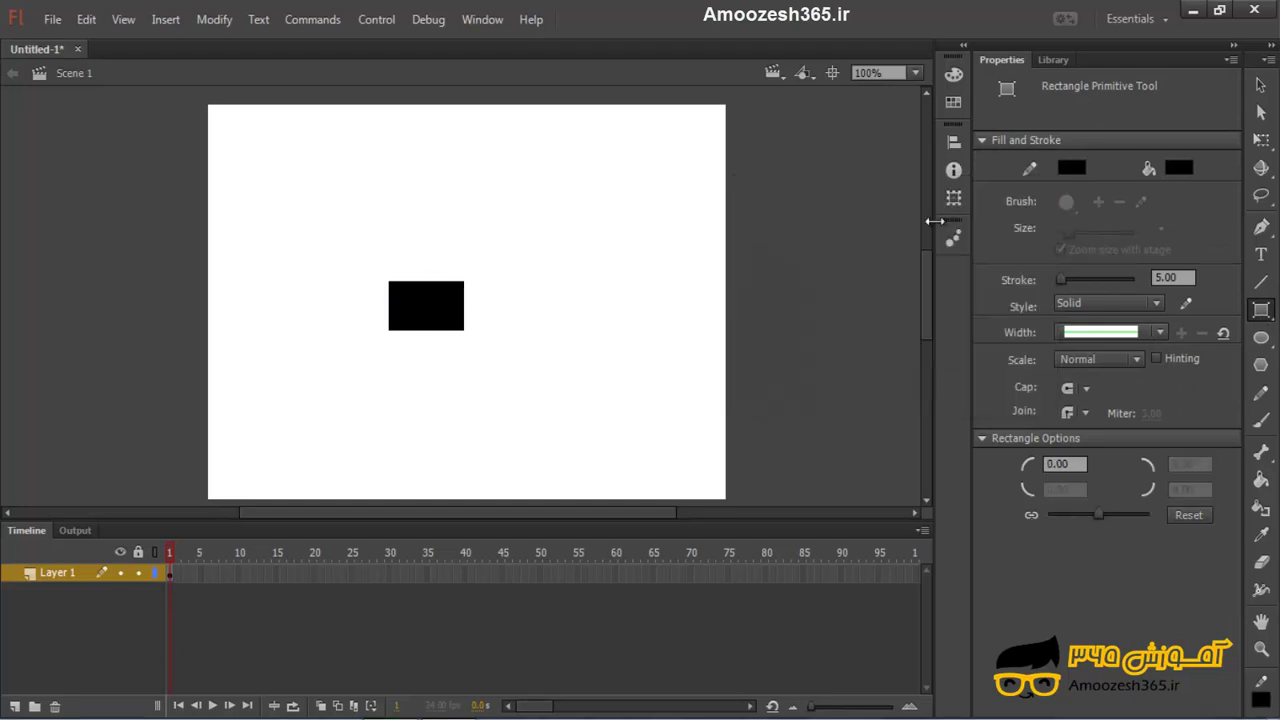
left_click(1184, 170)
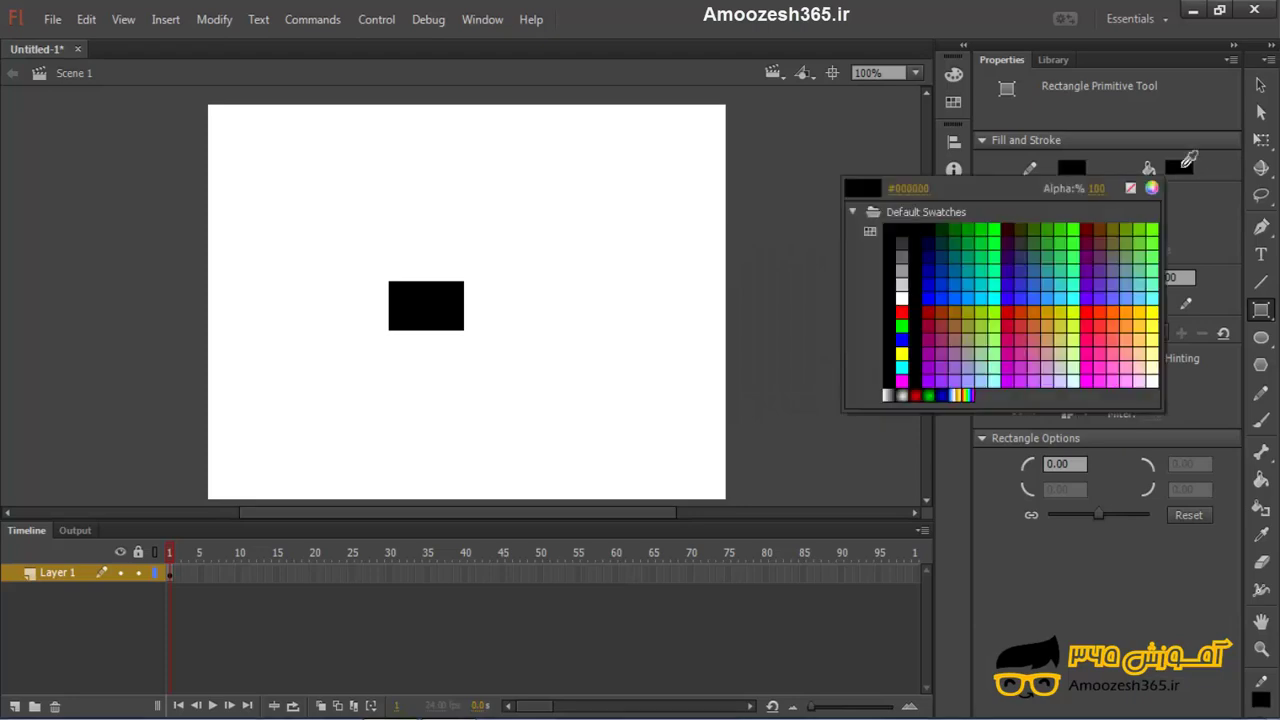
left_click(1128, 190)
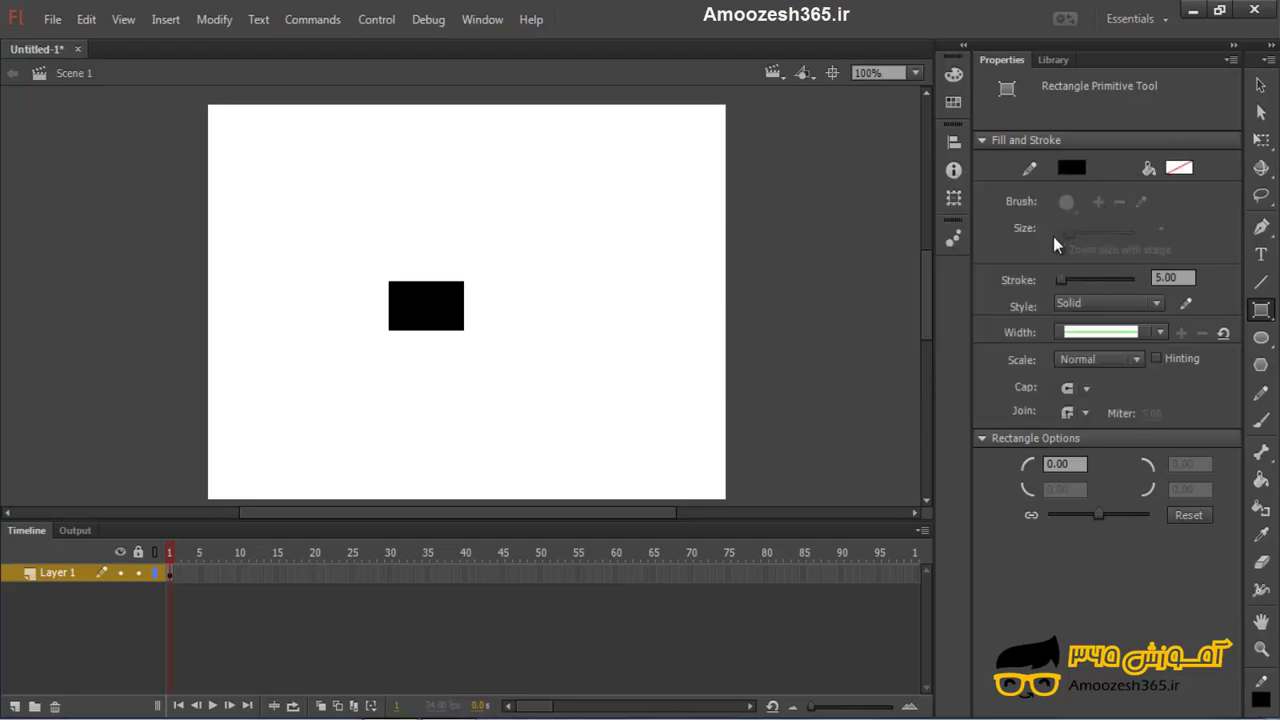
left_click(1172, 280)
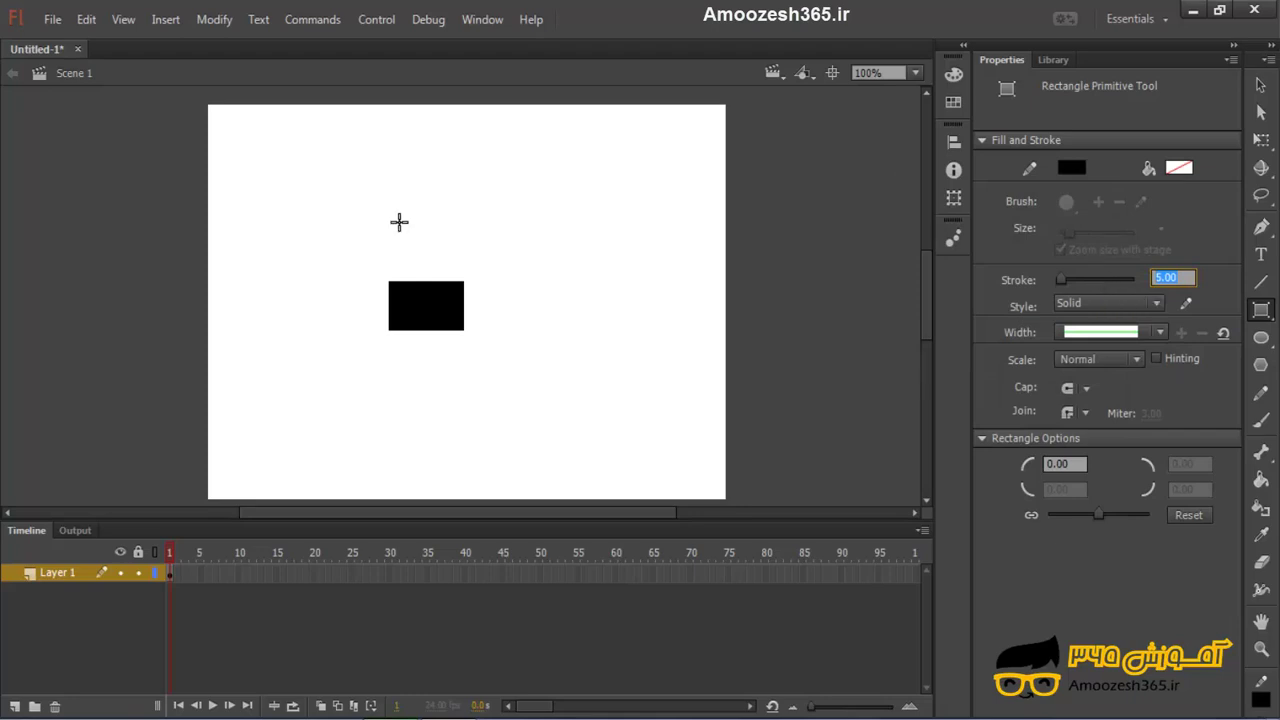
left_click_drag(388, 232, 460, 279)
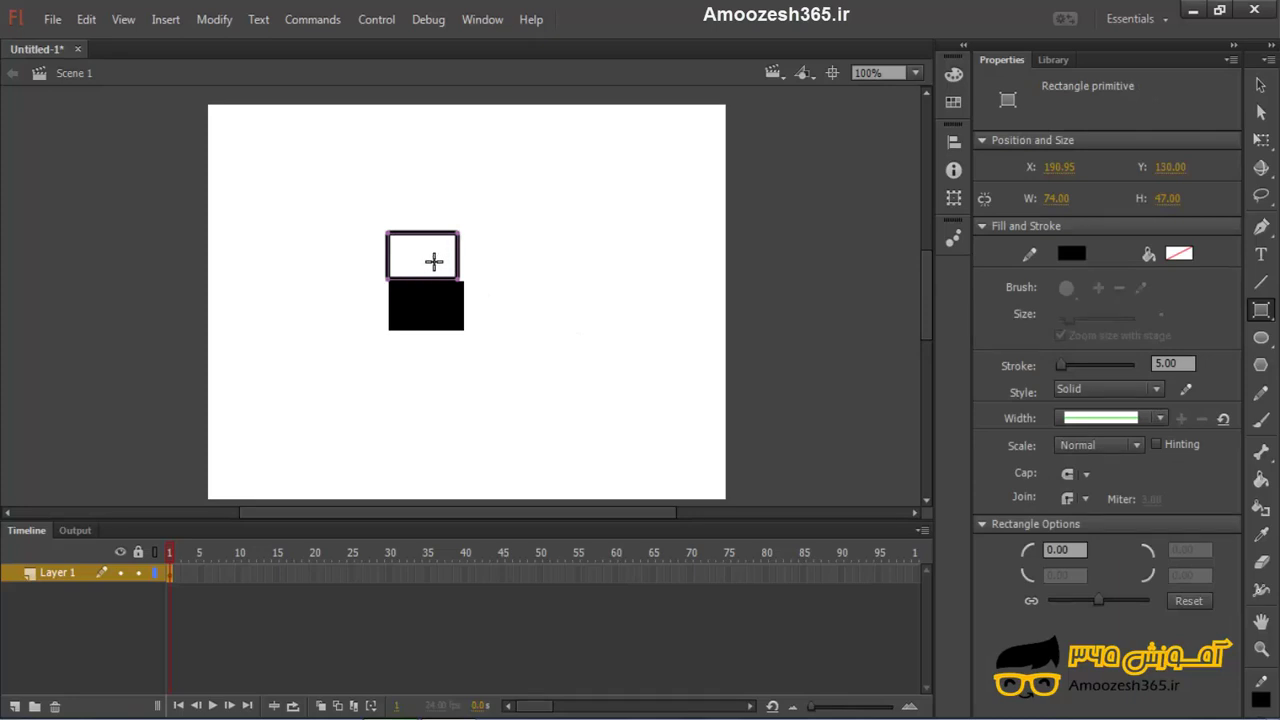
Step: Unlink the outlined rectangle's corner radii and round only its upper-left corner to a radius of about 16
left_click(1261, 85)
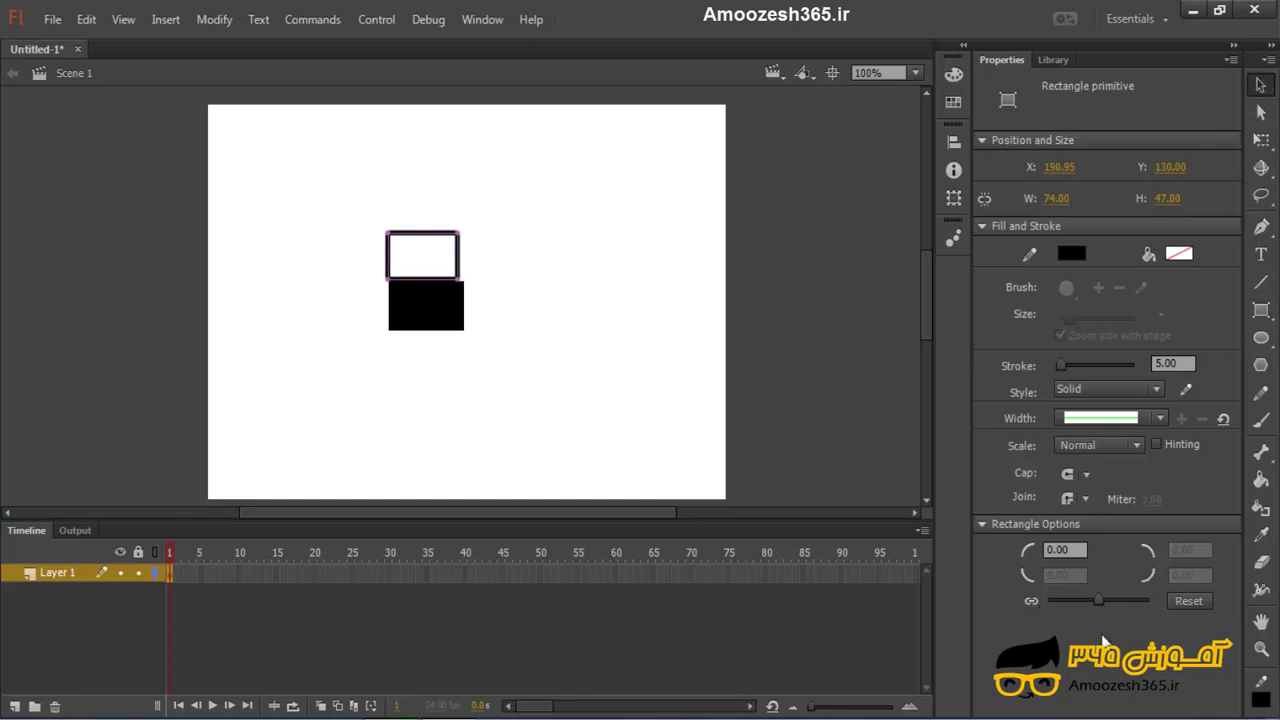
left_click(1032, 602)
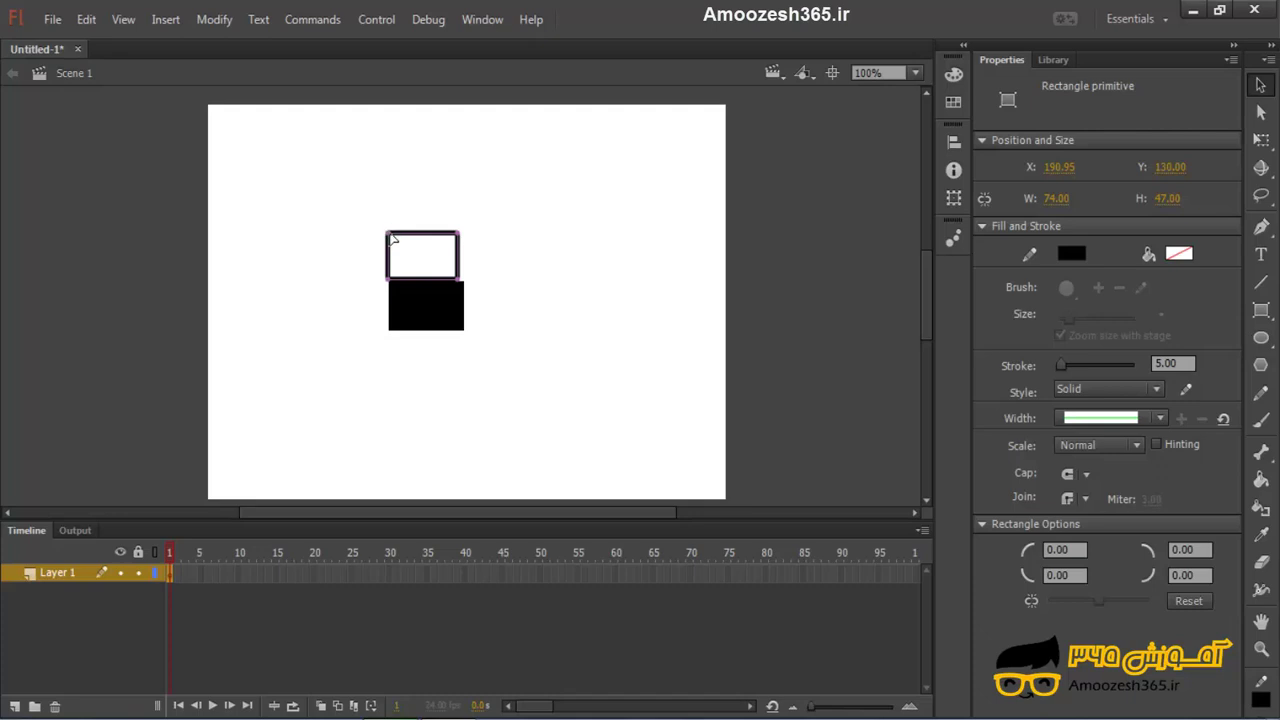
left_click_drag(390, 237, 403, 246)
left_click(1079, 549)
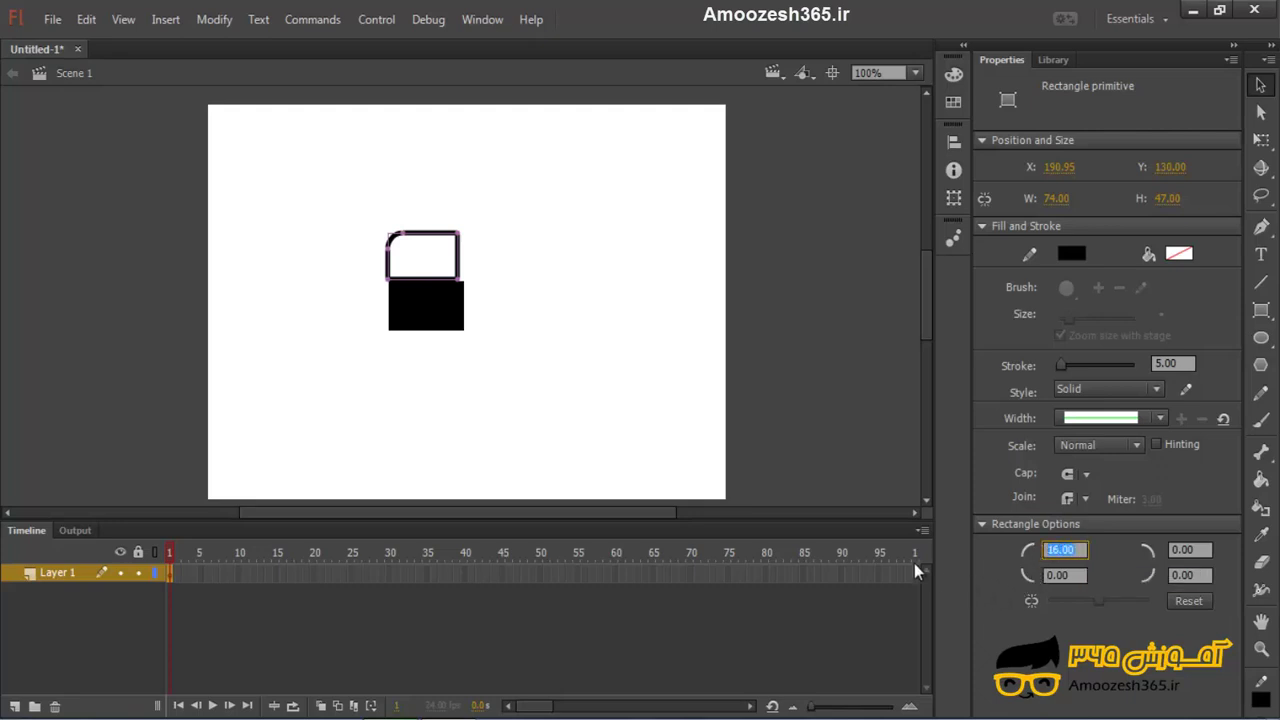
left_click(482, 312)
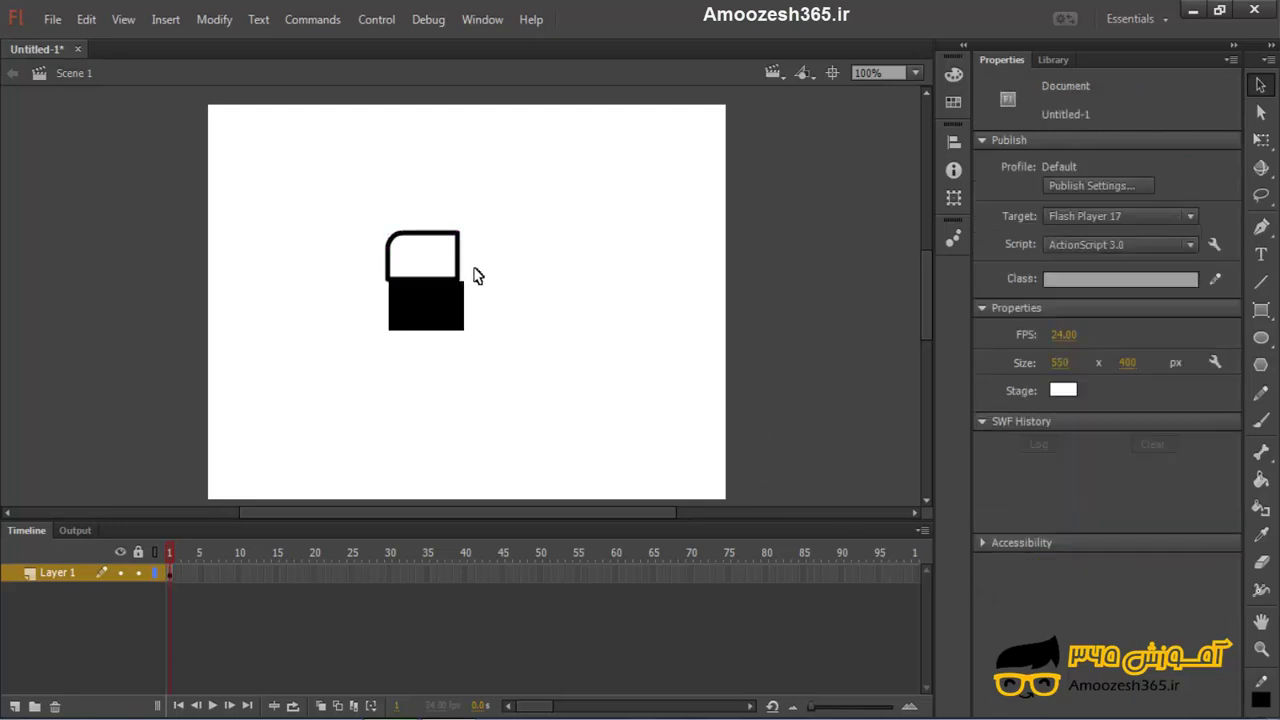
Step: Select both rectangles and align their horizontal centers with each other
mouse_move(495, 203)
left_mouse_down()
mouse_move(383, 337)
mouse_move(385, 360)
left_mouse_up()
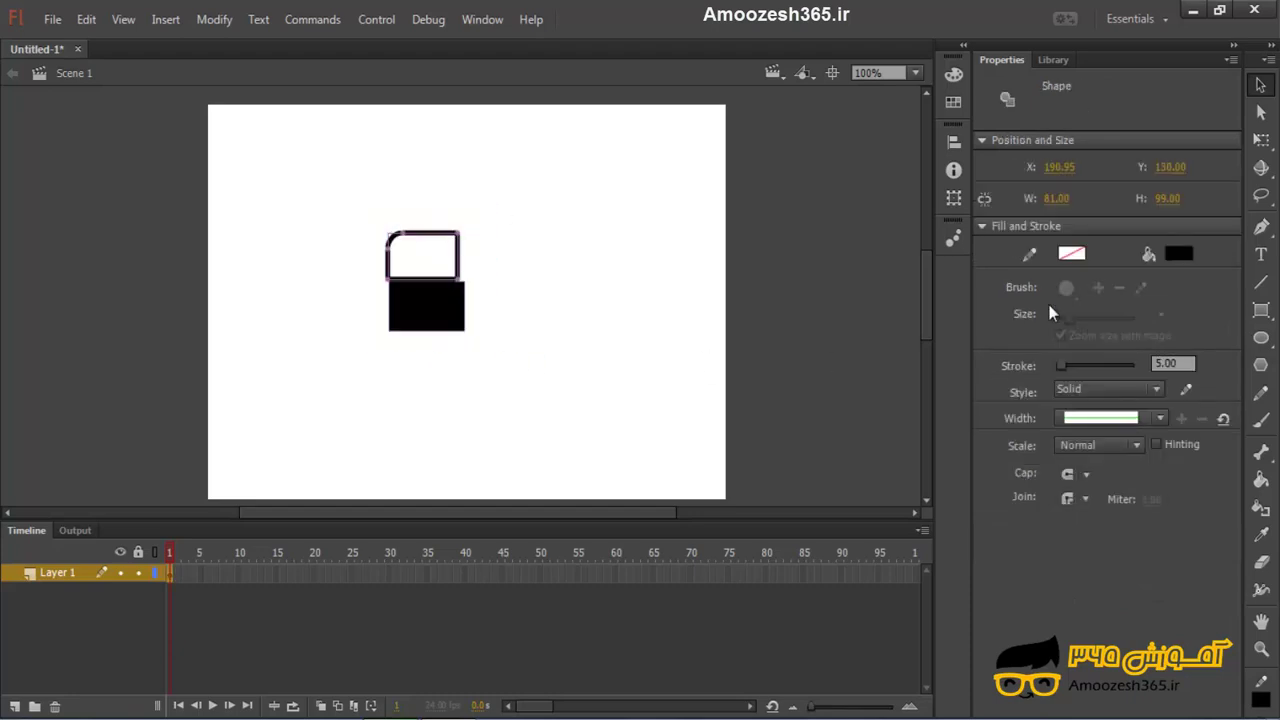
left_click(953, 143)
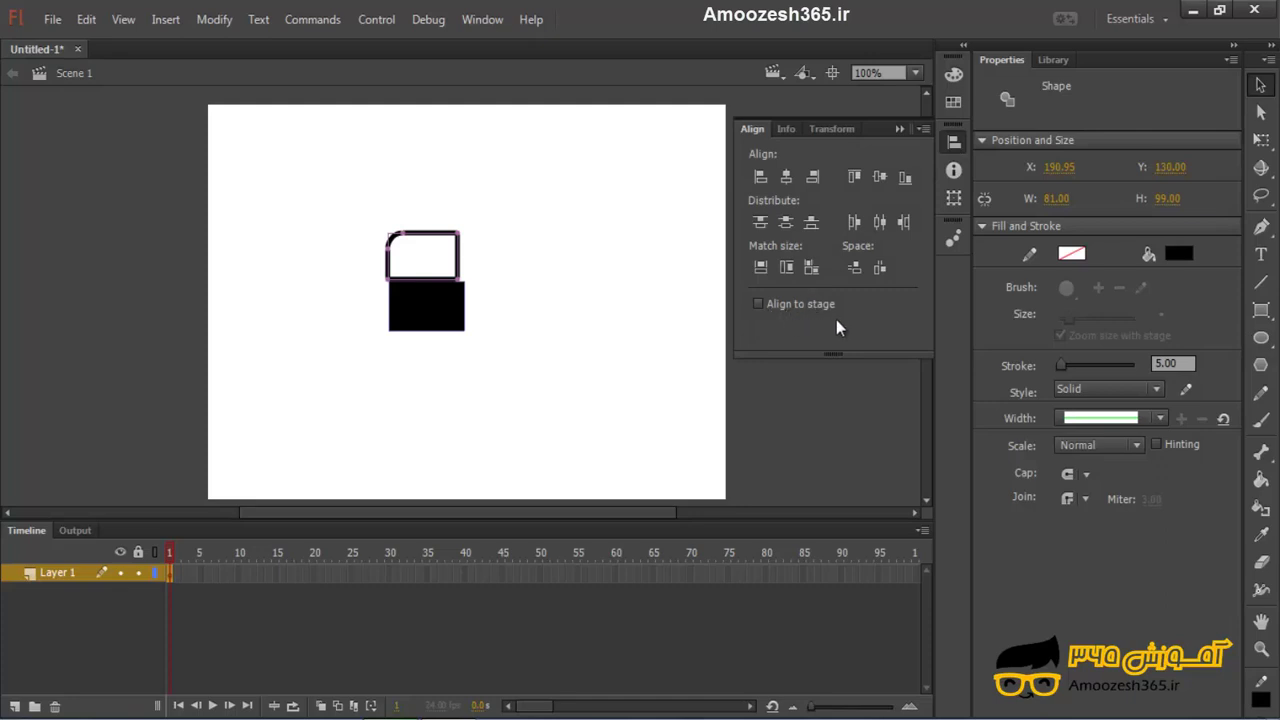
left_click(787, 177)
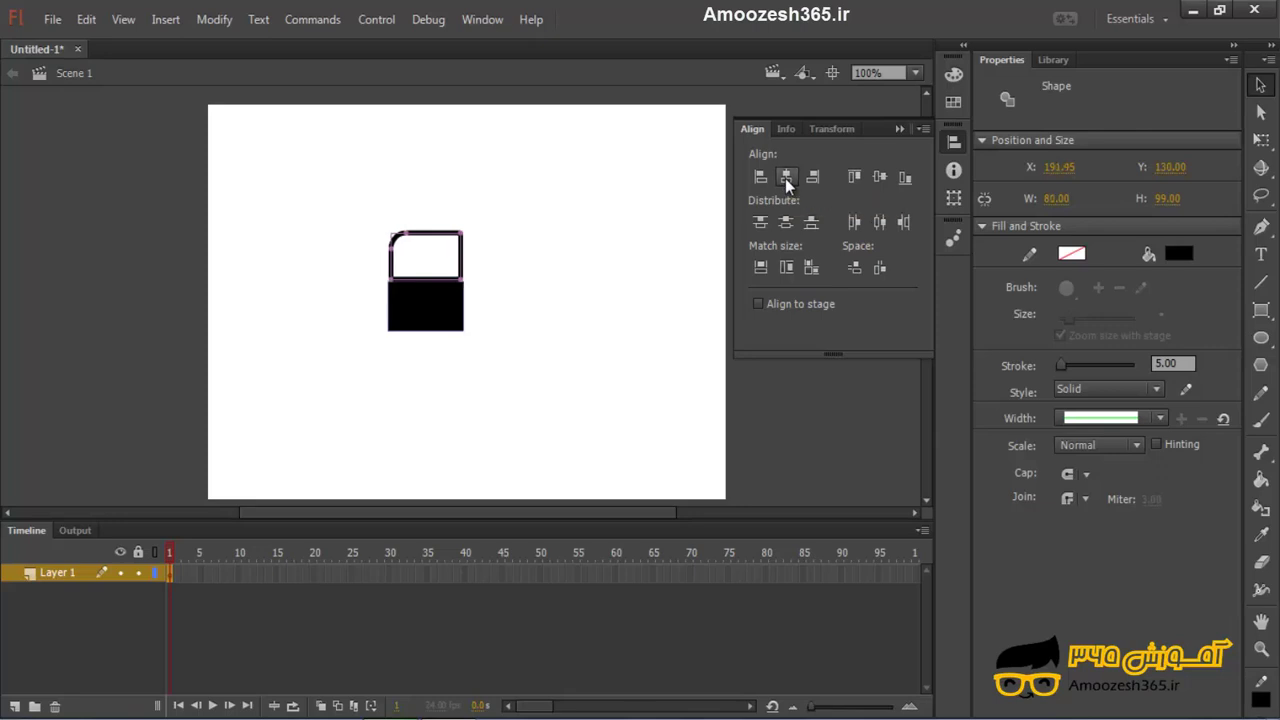
left_click(597, 297)
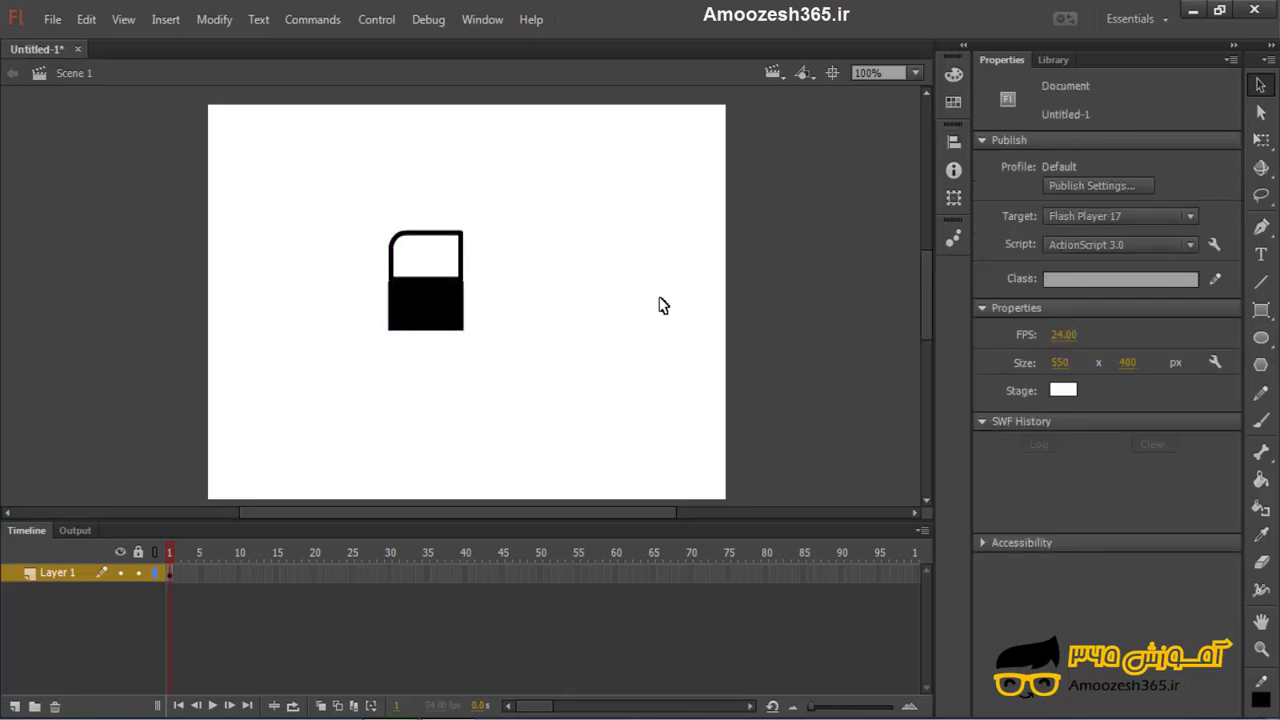
Step: Widen the outlined rectangle slightly with Free Transform so its sides line up with the black rectangle below
left_click(461, 266)
left_click(492, 260)
left_click(1262, 141)
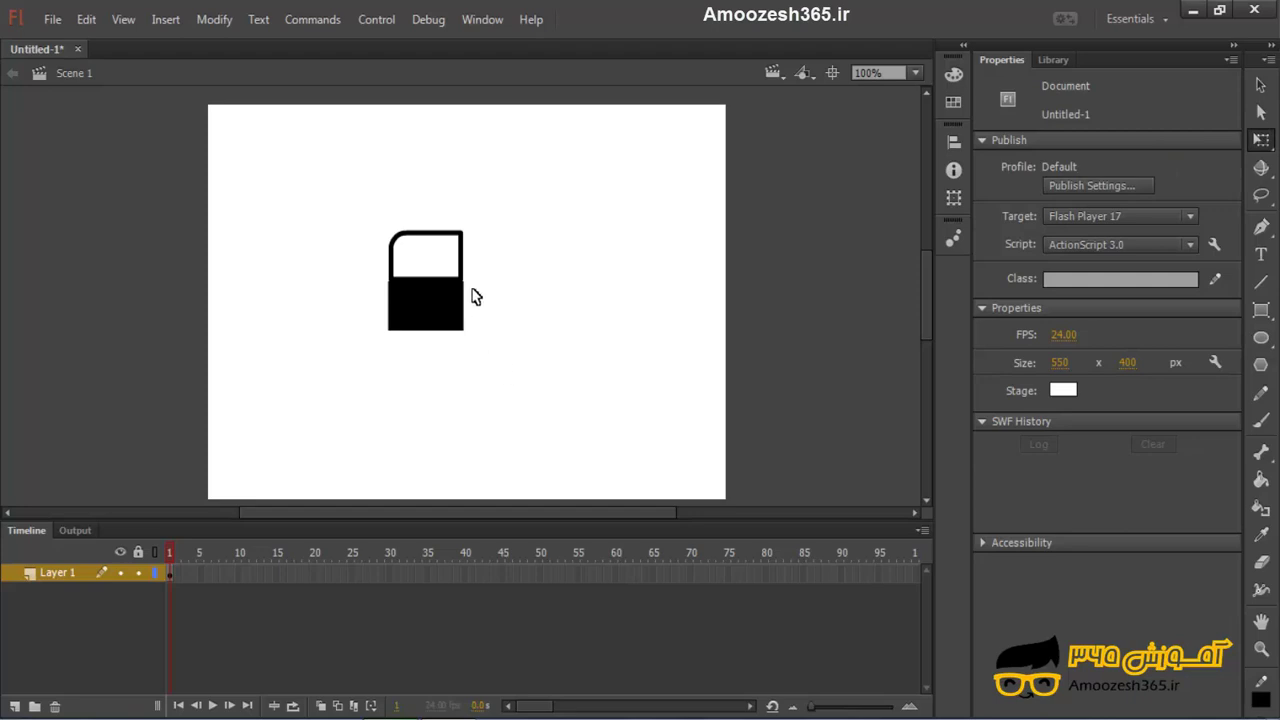
left_click(462, 258)
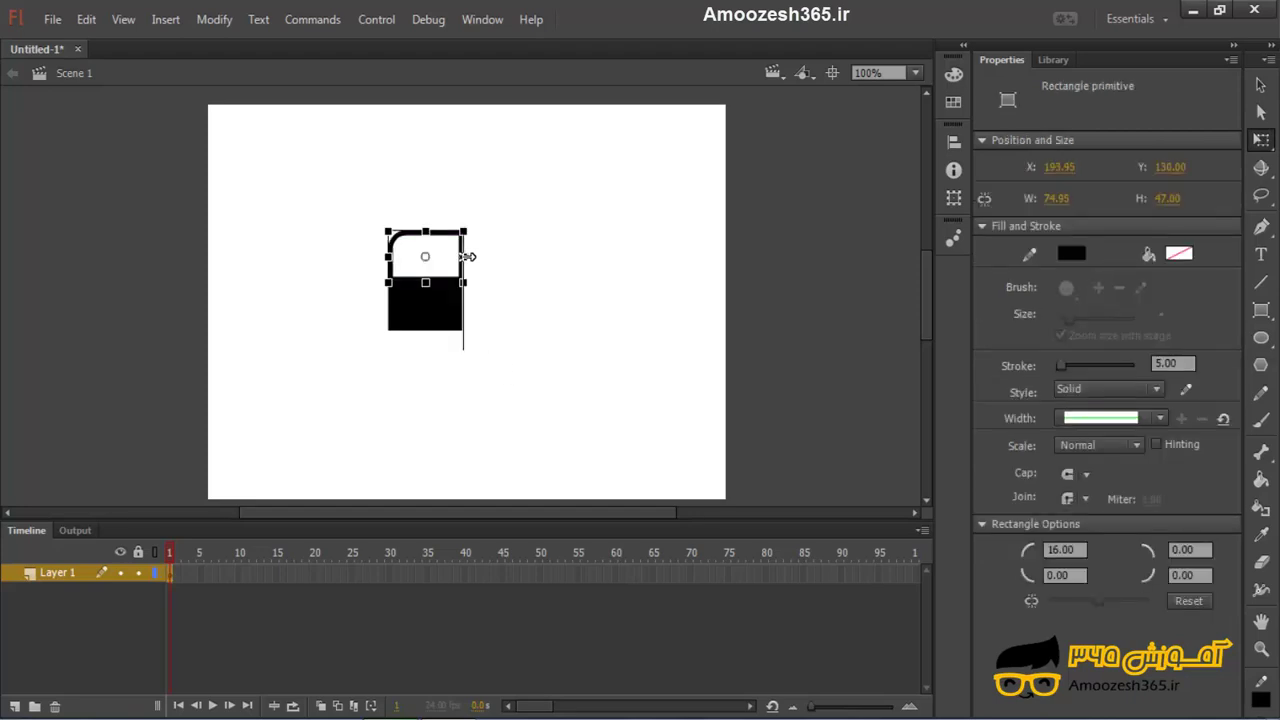
left_click(489, 326)
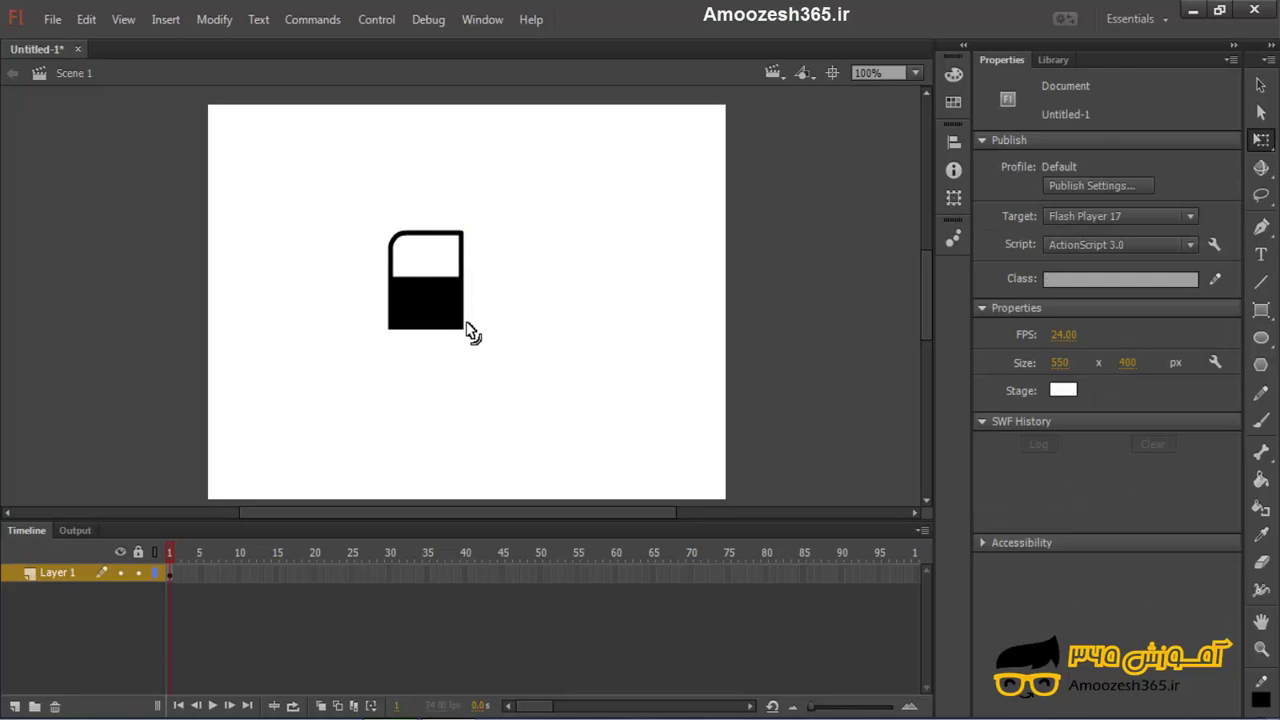
Step: Draw a gray #666666 circle without a stroke, about 45 px across, centered over the black rectangle's lower edge
left_click(1261, 340)
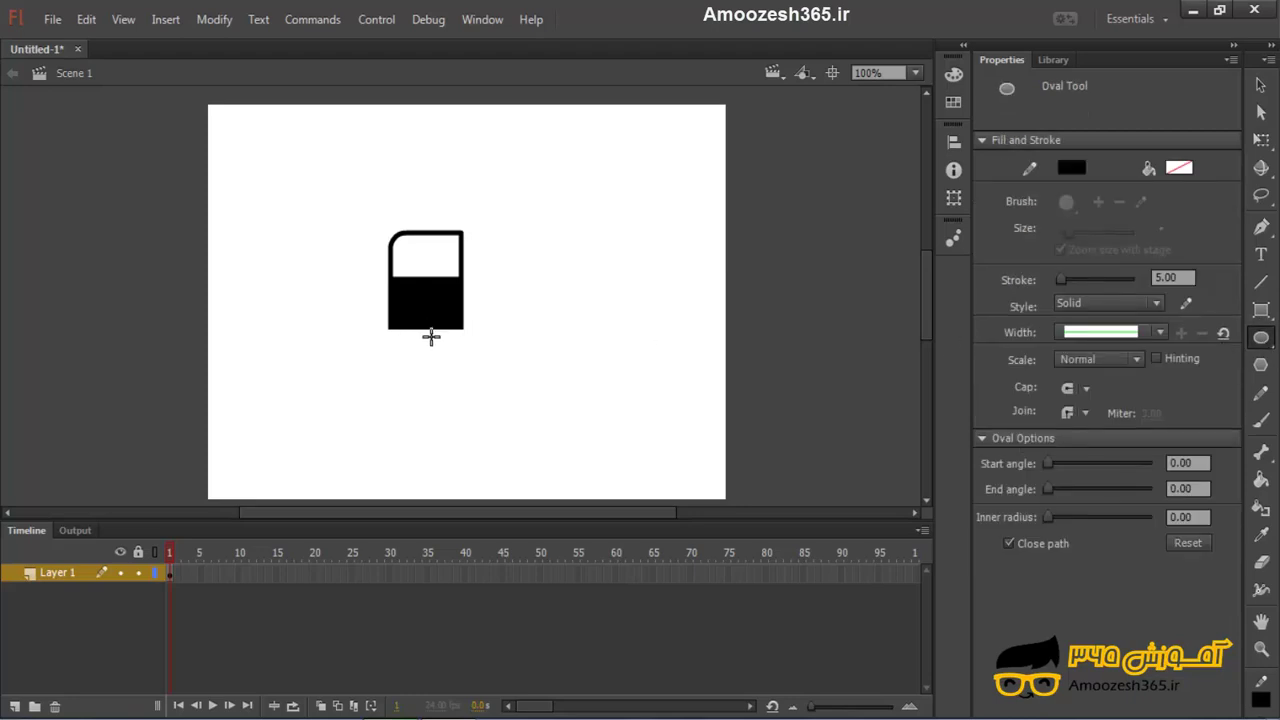
left_click(1179, 167)
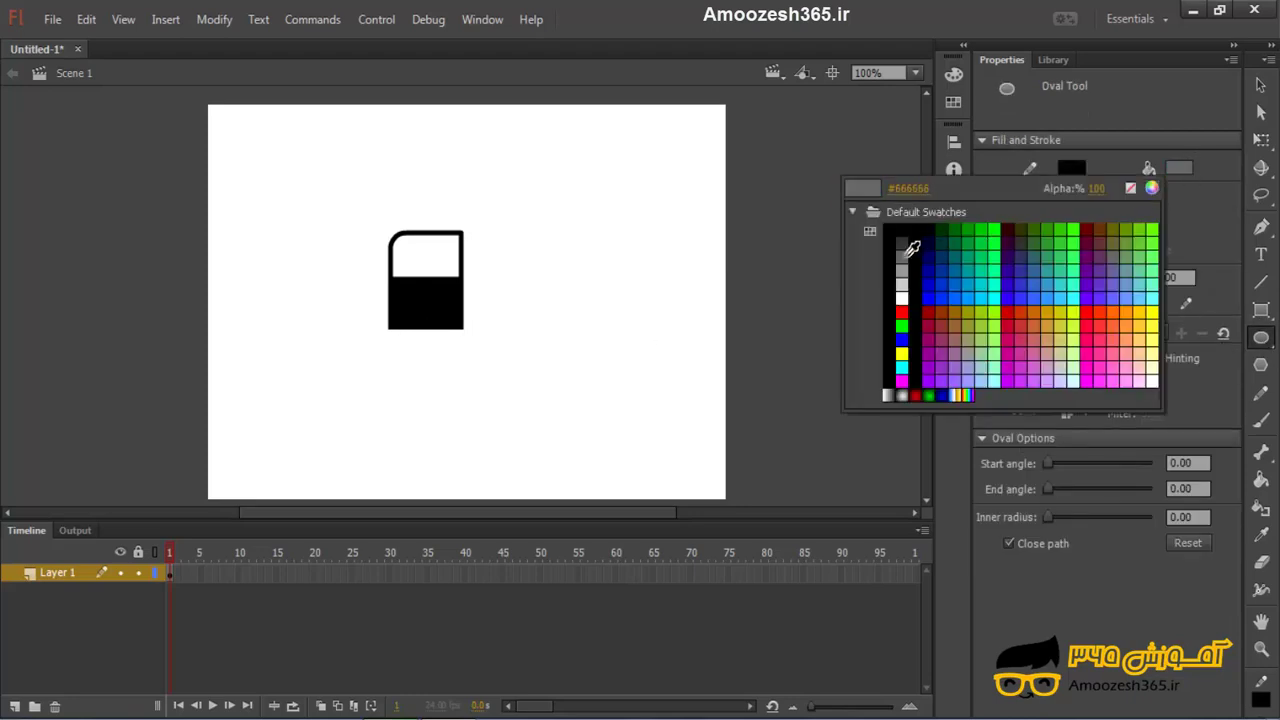
left_click(912, 248)
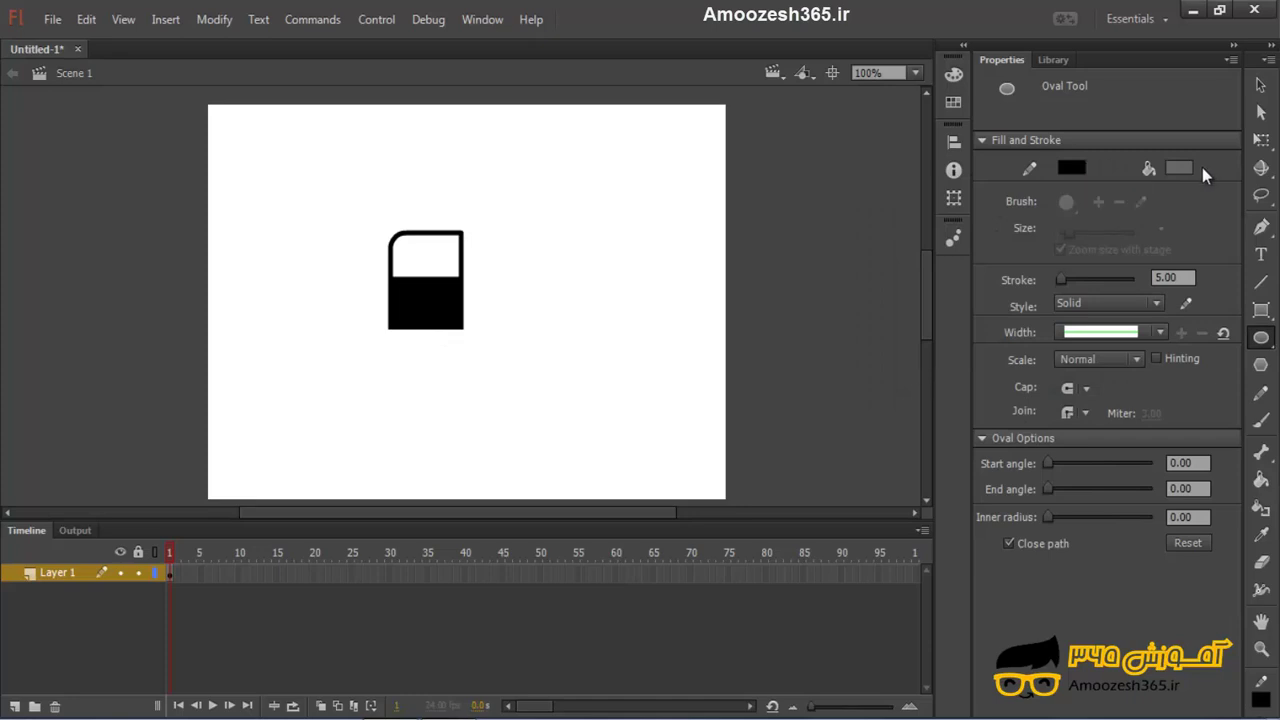
left_click(1076, 167)
left_click(1028, 186)
mouse_move(406, 314)
left_mouse_down()
mouse_move(450, 352)
mouse_move(431, 348)
mouse_move(437, 357)
left_mouse_up()
Step: Select all the shapes and apply Punch to cut the circle out of the body as a wheel arch
left_click(1260, 85)
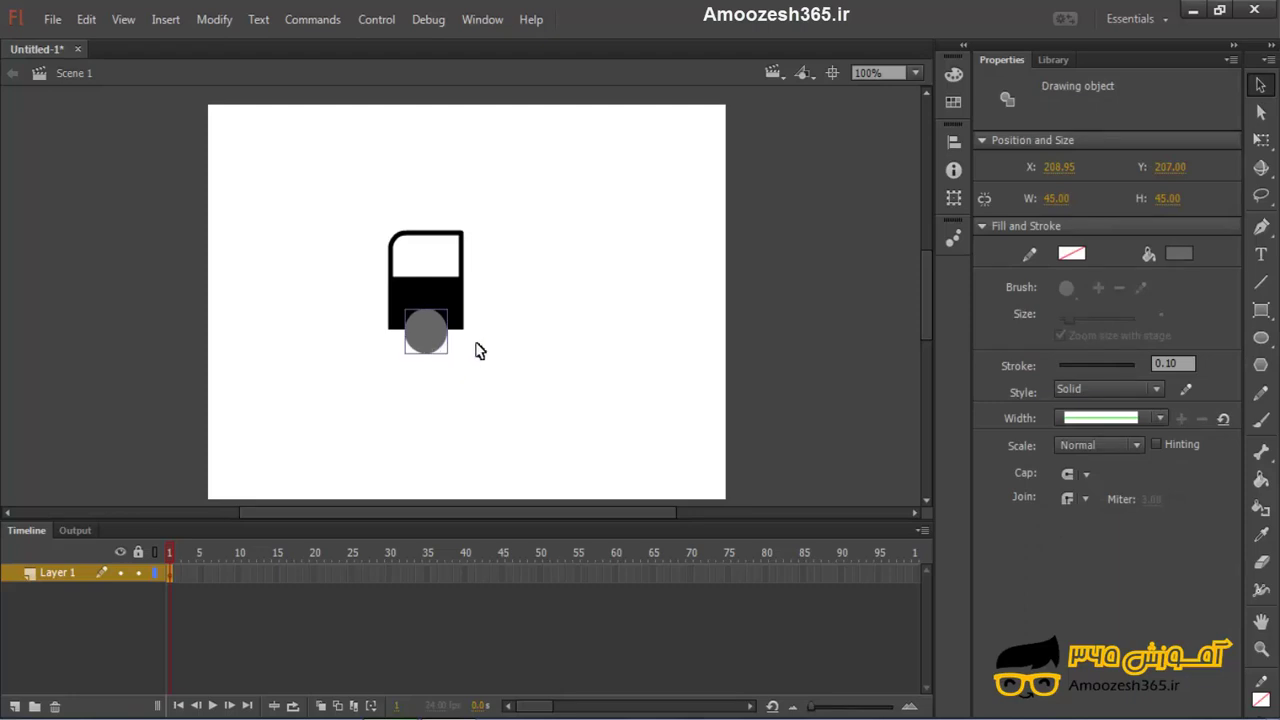
left_click_drag(505, 179, 371, 376)
left_click(209, 21)
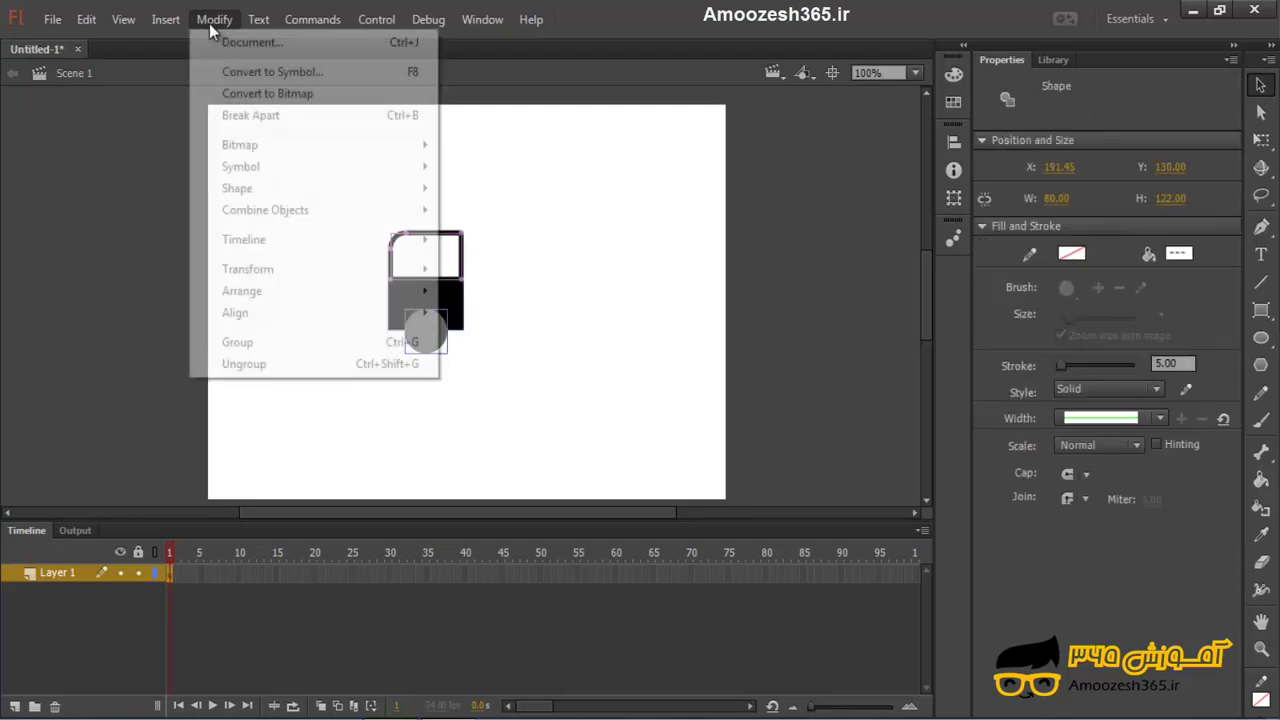
mouse_move(240, 211)
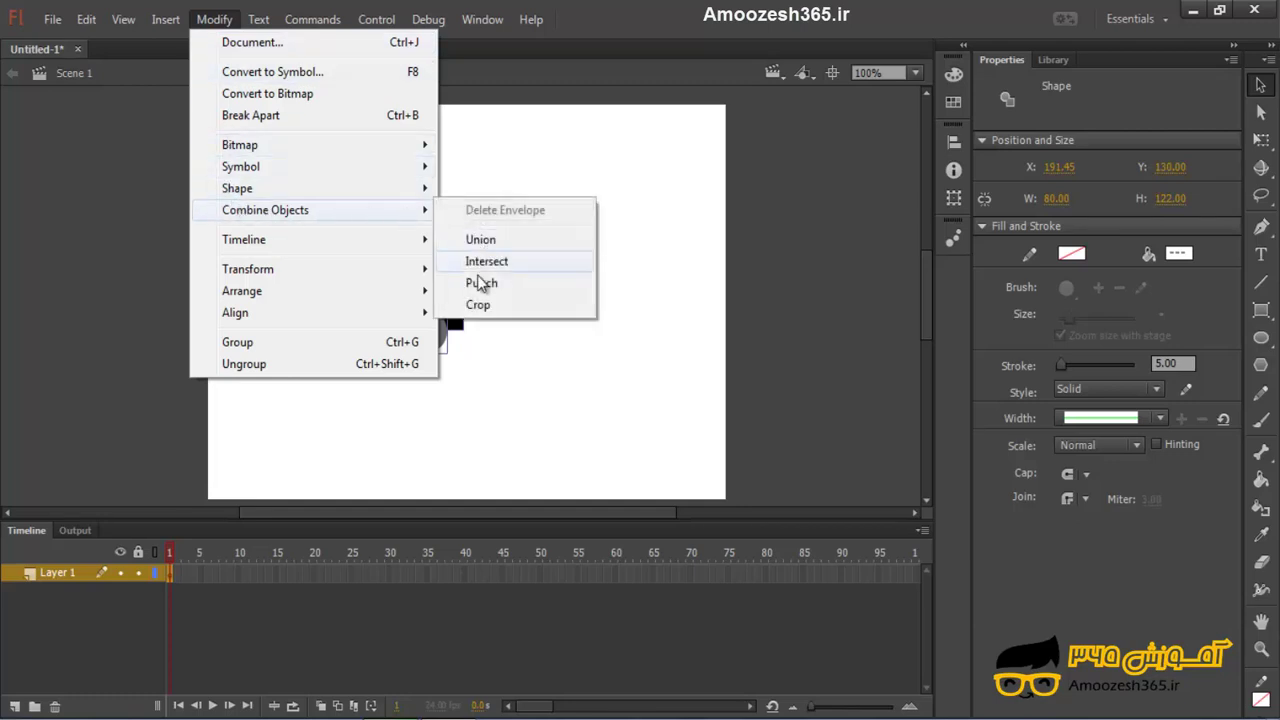
left_click(481, 284)
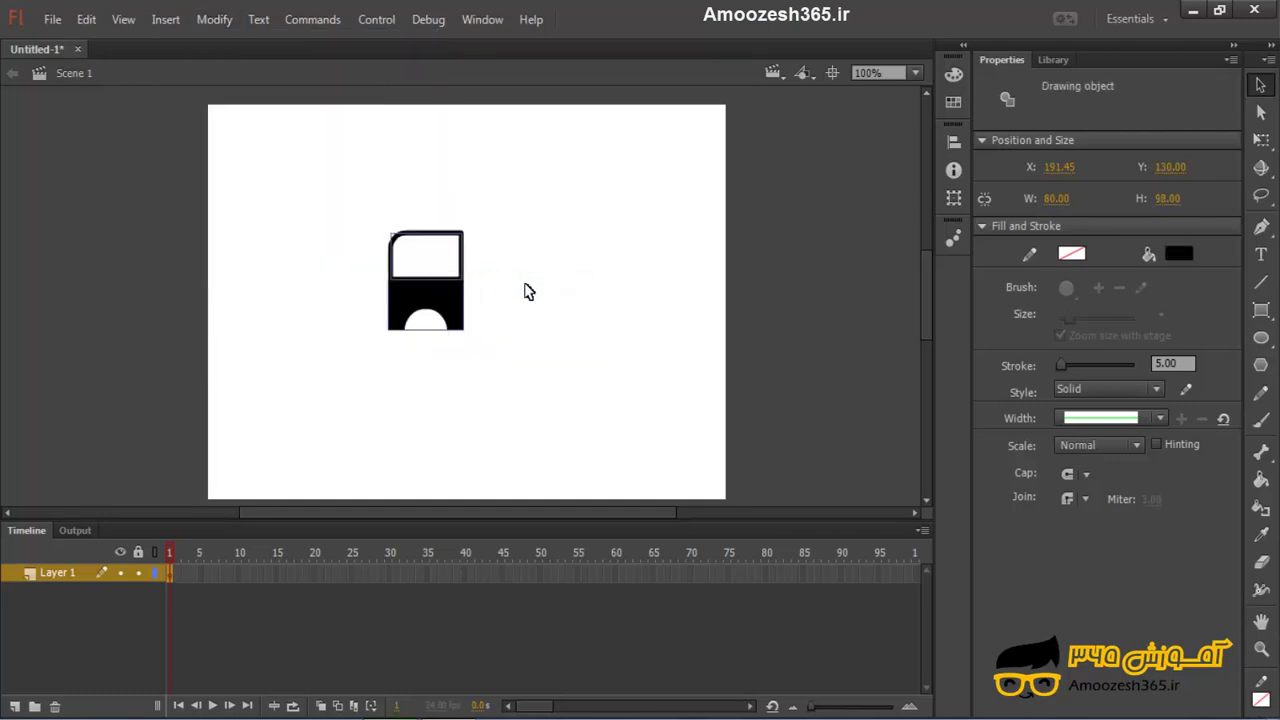
left_click(557, 363)
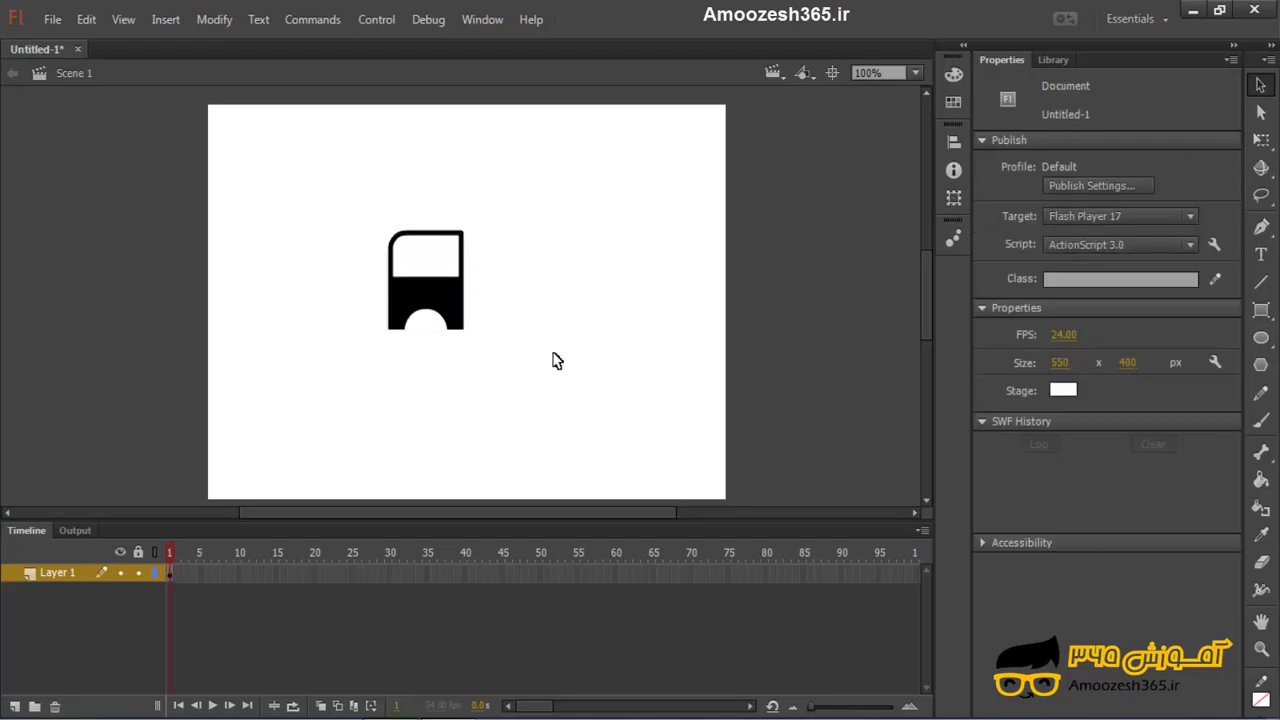
Step: Draw a black rectangle without a stroke, about 172 px long, extending rearward from the cab's lower edge as the chassis
left_click(1261, 309)
left_click(1150, 308)
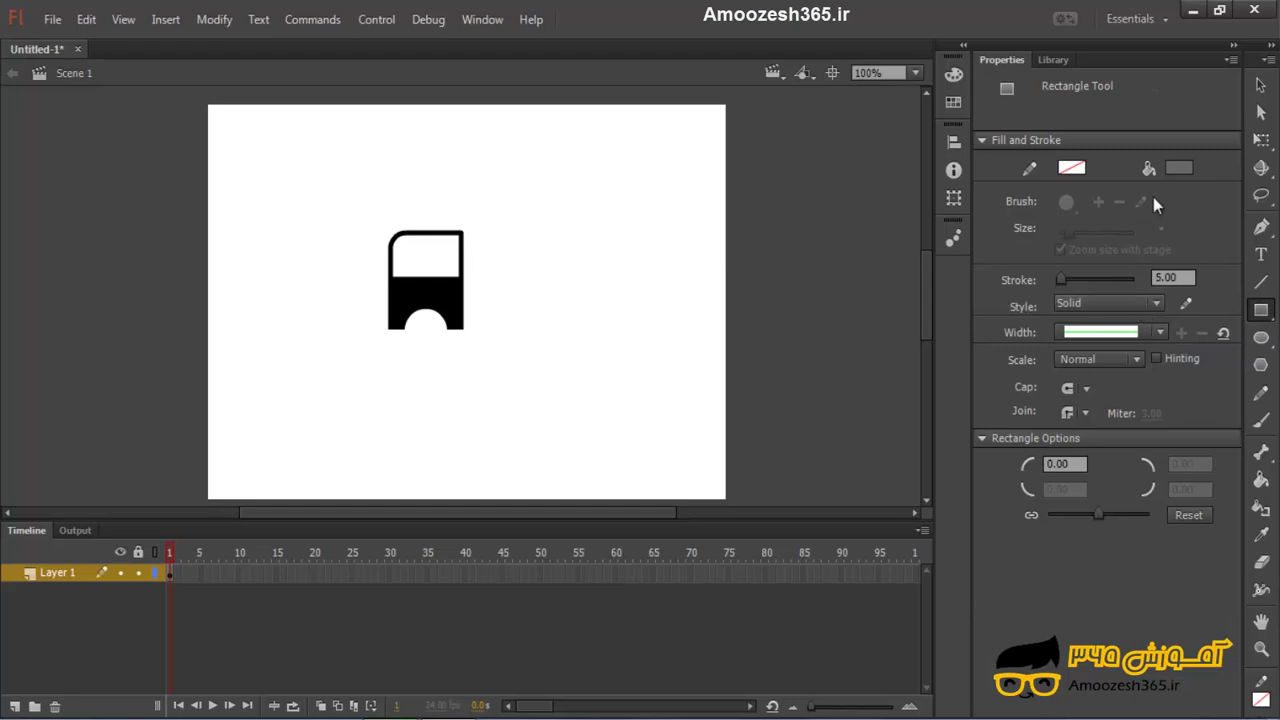
left_click(1178, 167)
left_click(895, 233)
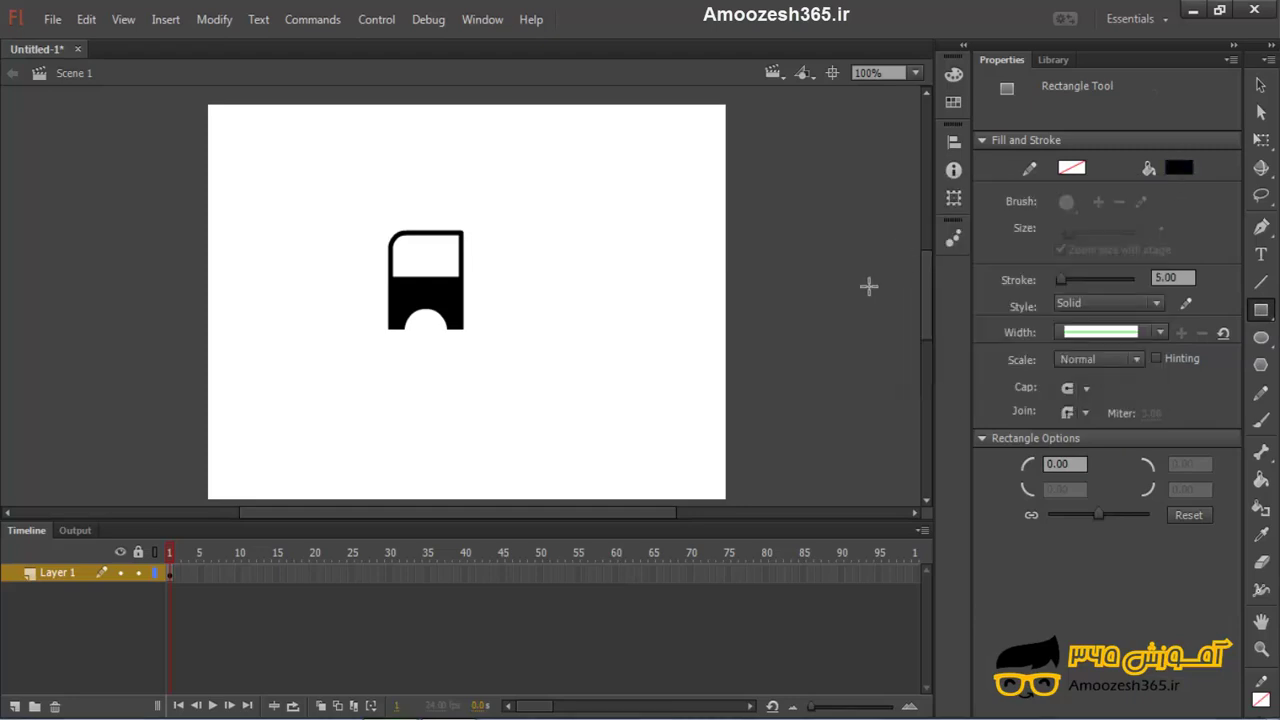
mouse_move(462, 311)
left_mouse_down()
mouse_move(478, 329)
mouse_move(624, 330)
left_mouse_up()
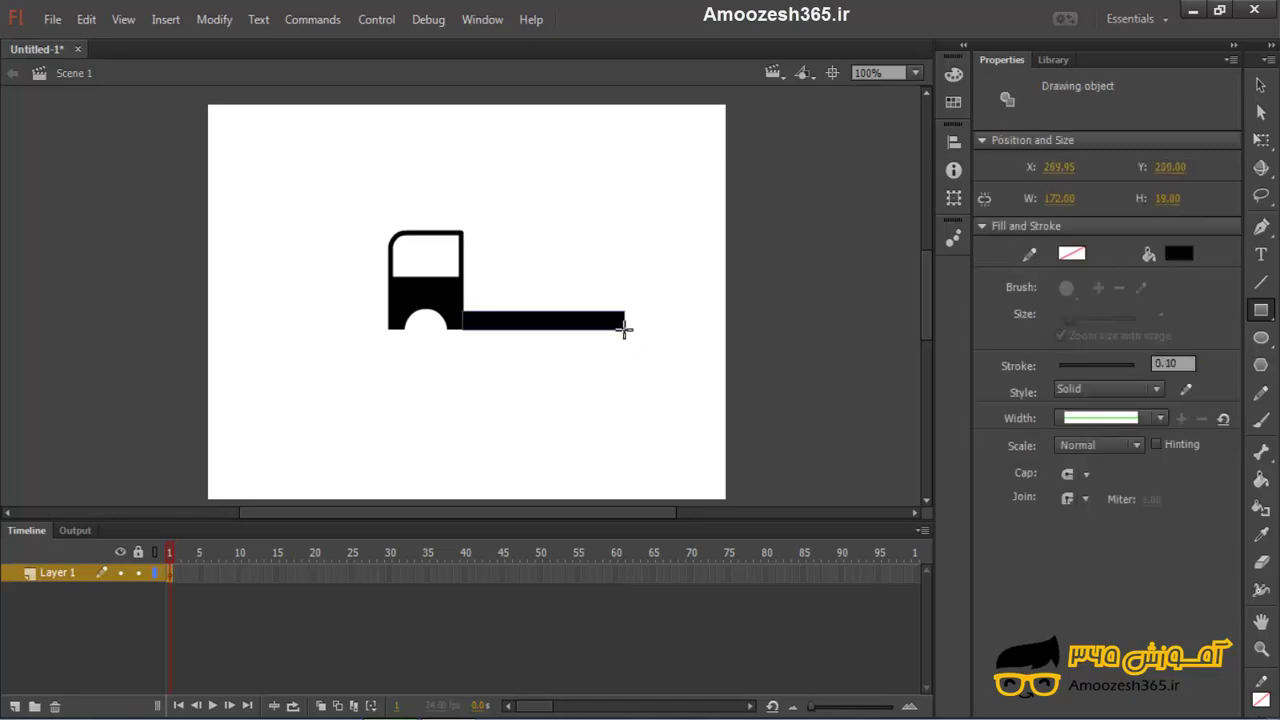
Step: Draw a black vertical line about 55 px high just behind the cab and a horizontal line about 184 px long from its lower end
left_click(1262, 86)
left_click(1260, 283)
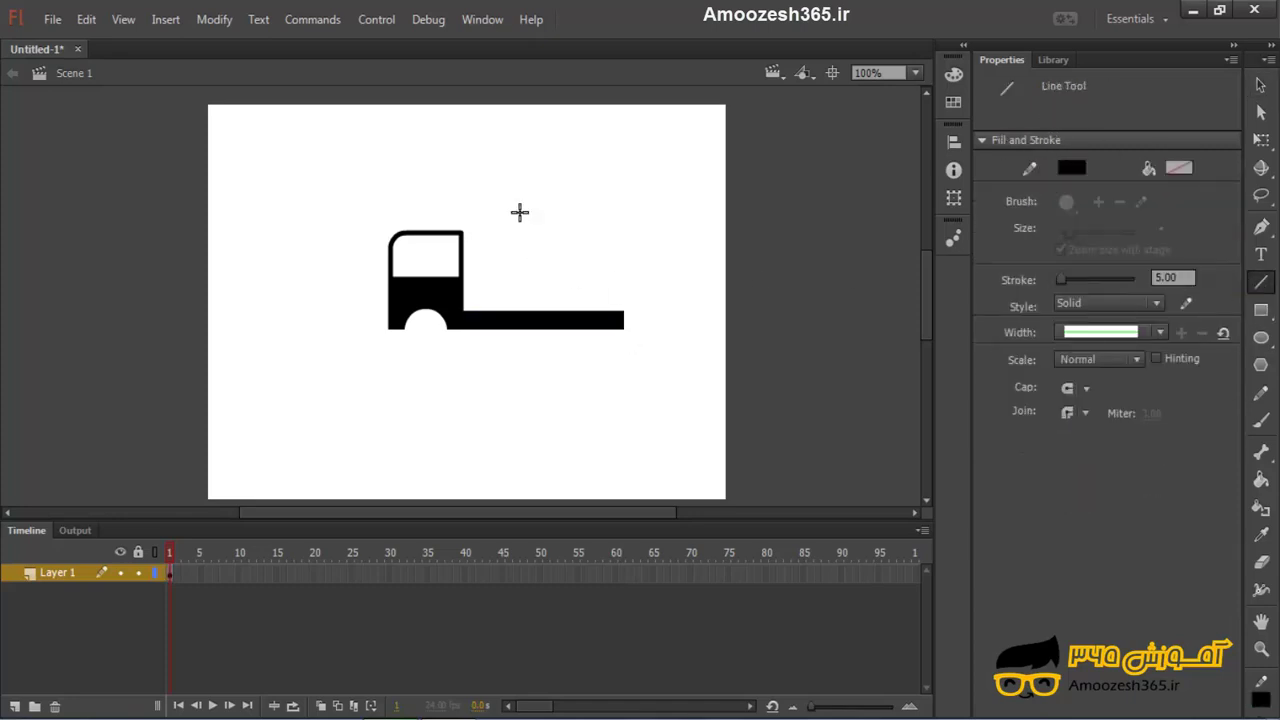
left_click_drag(473, 243, 473, 298)
left_click_drag(473, 298, 473, 298)
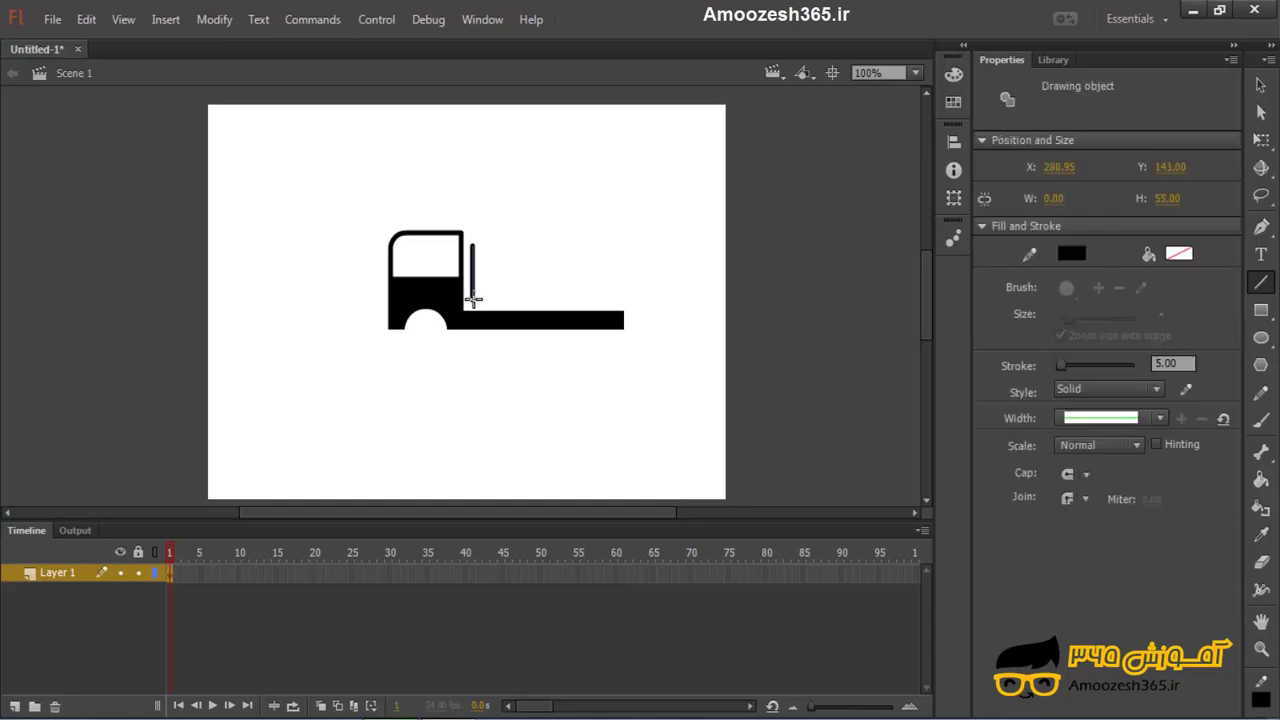
left_click_drag(472, 298, 648, 298)
Step: Nudge the horizontal bed line down by 1 px so it meets the end of the vertical line
left_click(1259, 86)
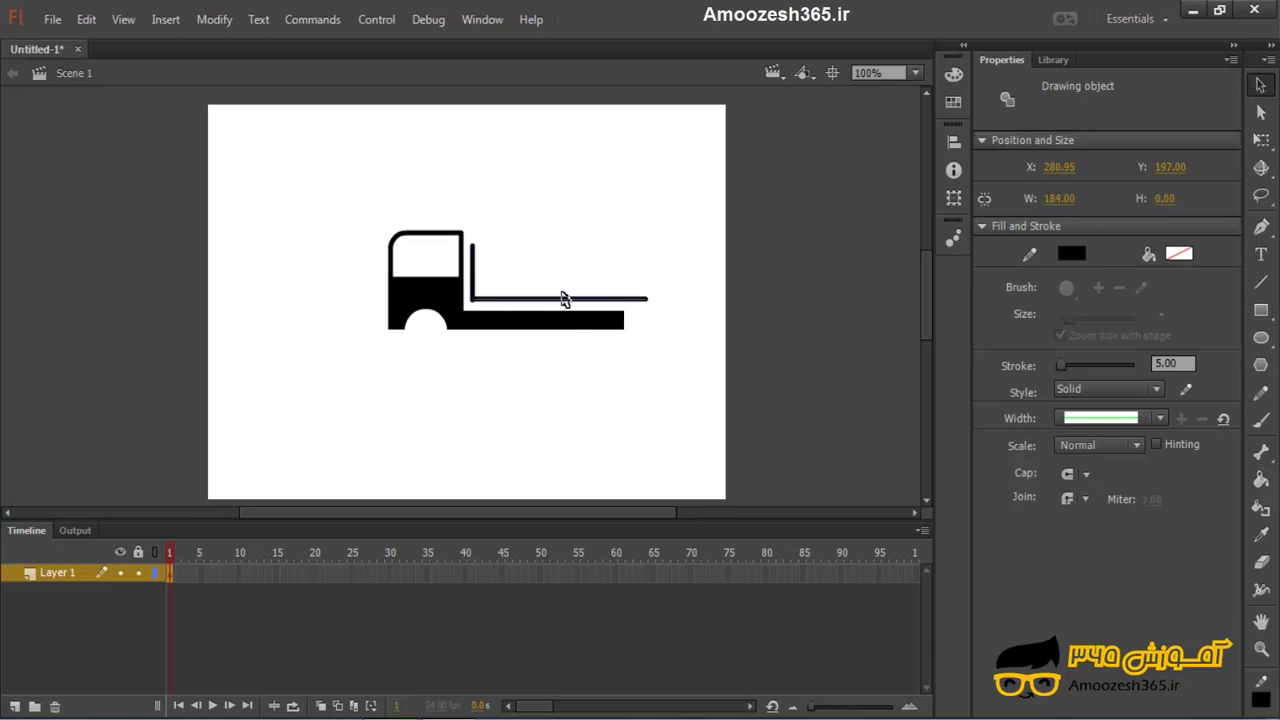
left_click(608, 294)
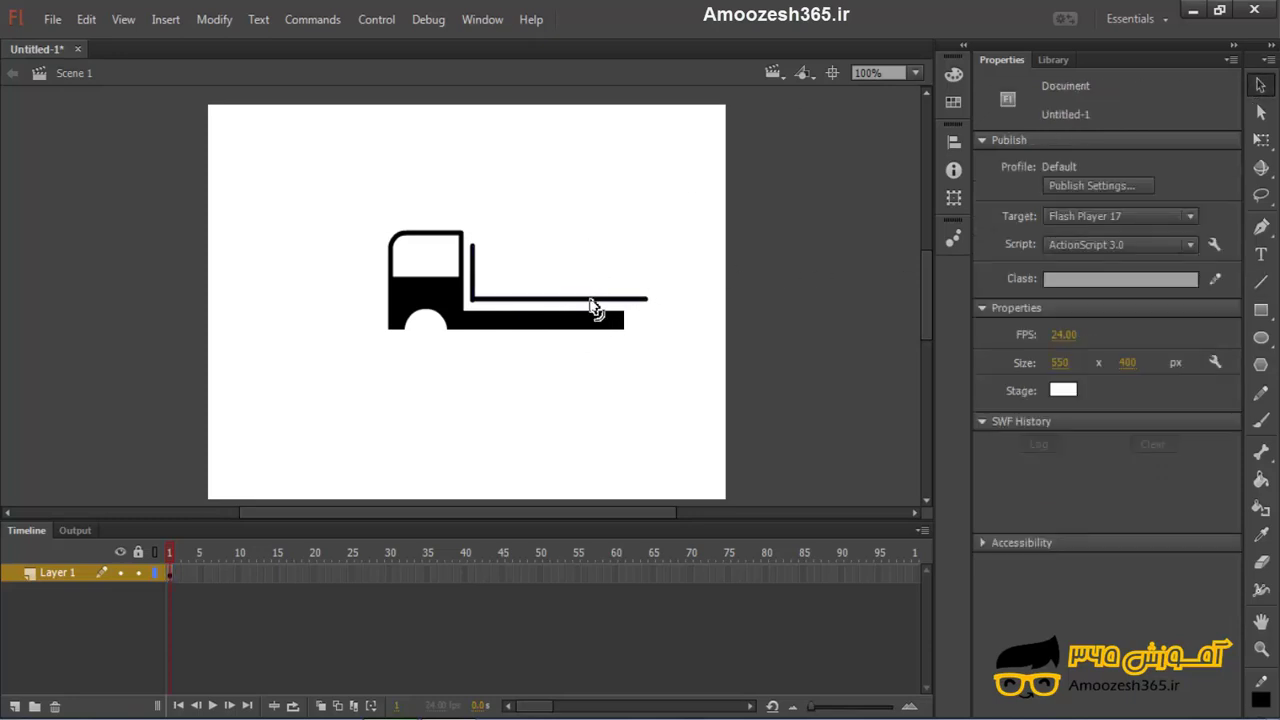
left_click(592, 297)
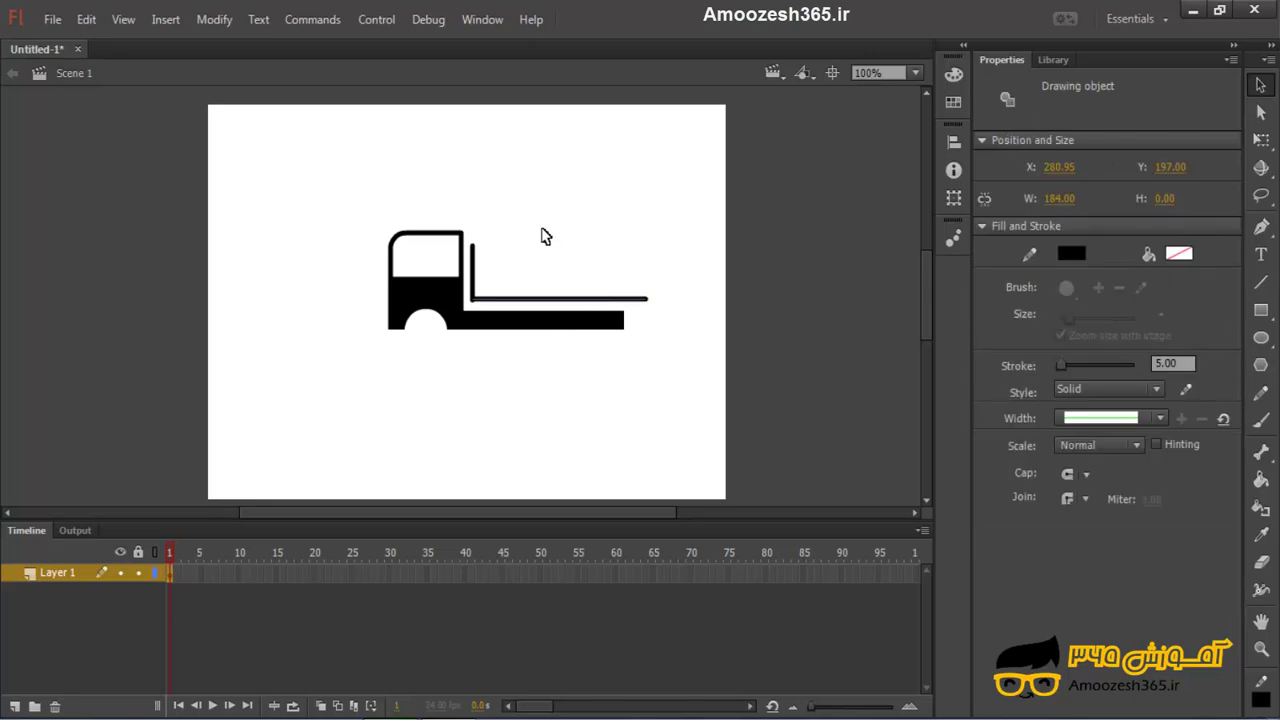
key("Down")
left_click(545, 236)
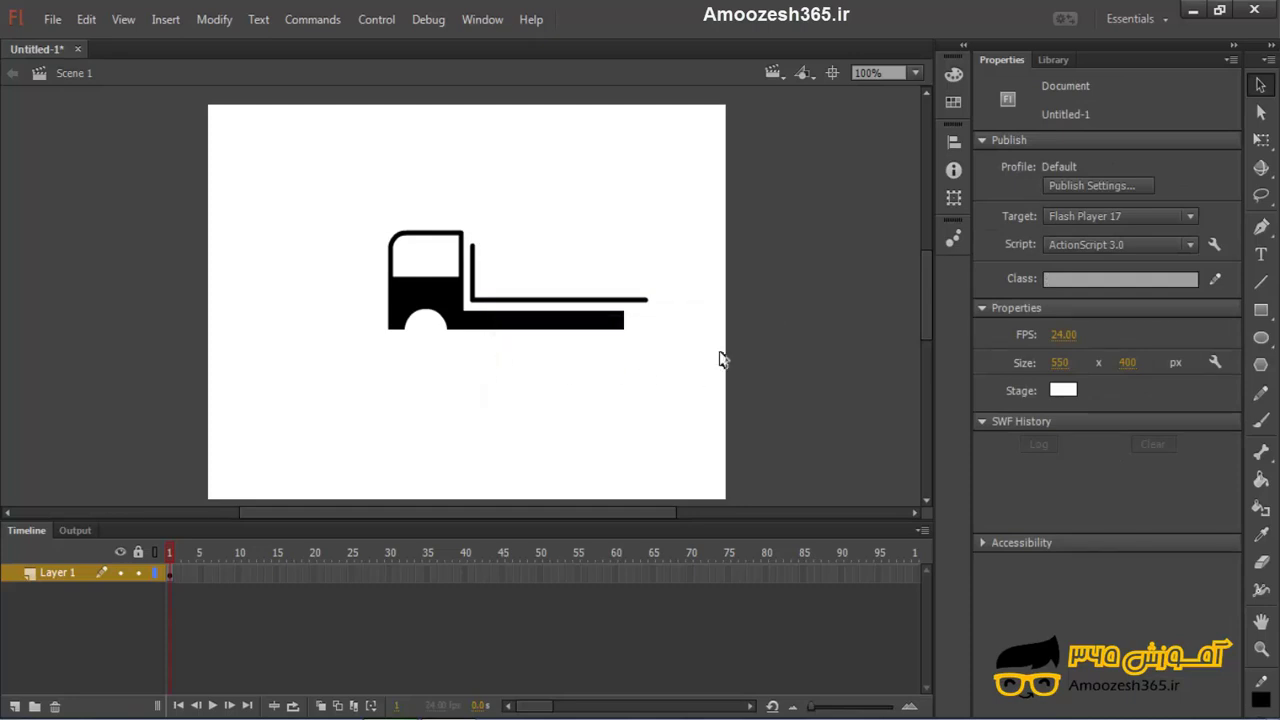
Step: Draw an unfilled circle with a black stroke of 8, about 32 px across, at the cab's wheel arch as a wheel
left_click(1259, 337)
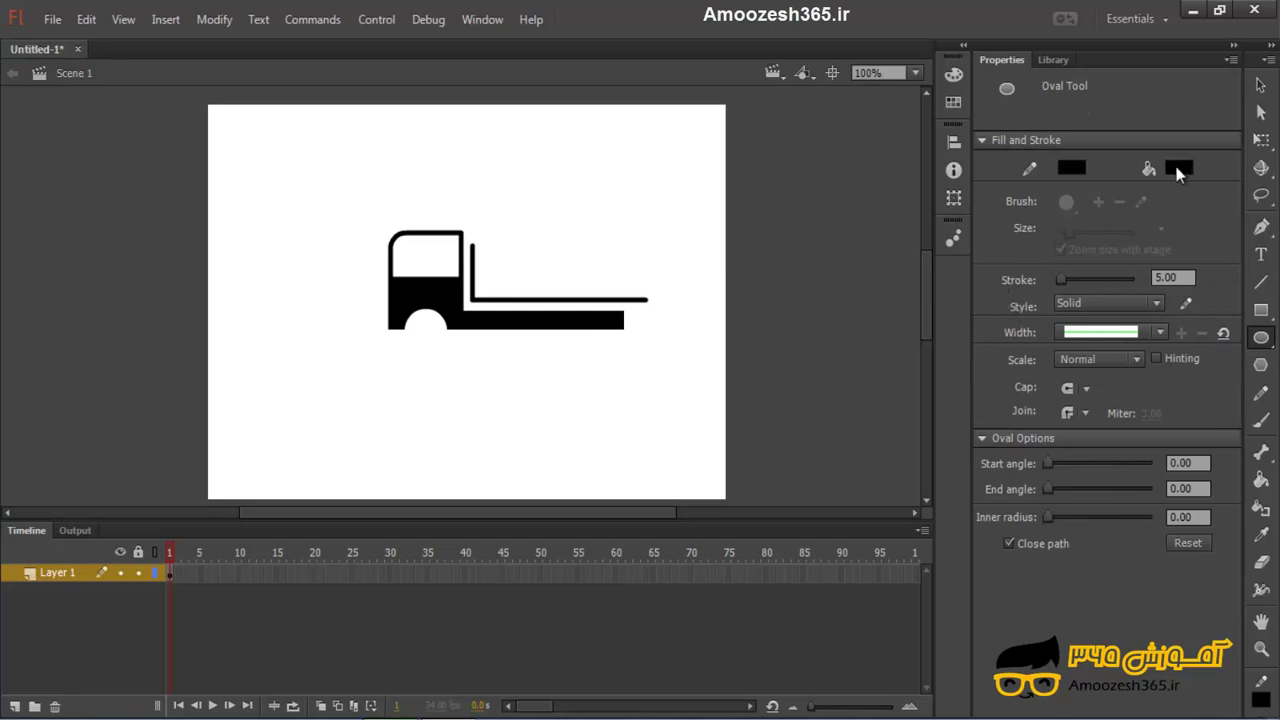
left_click(1178, 168)
left_click(1131, 189)
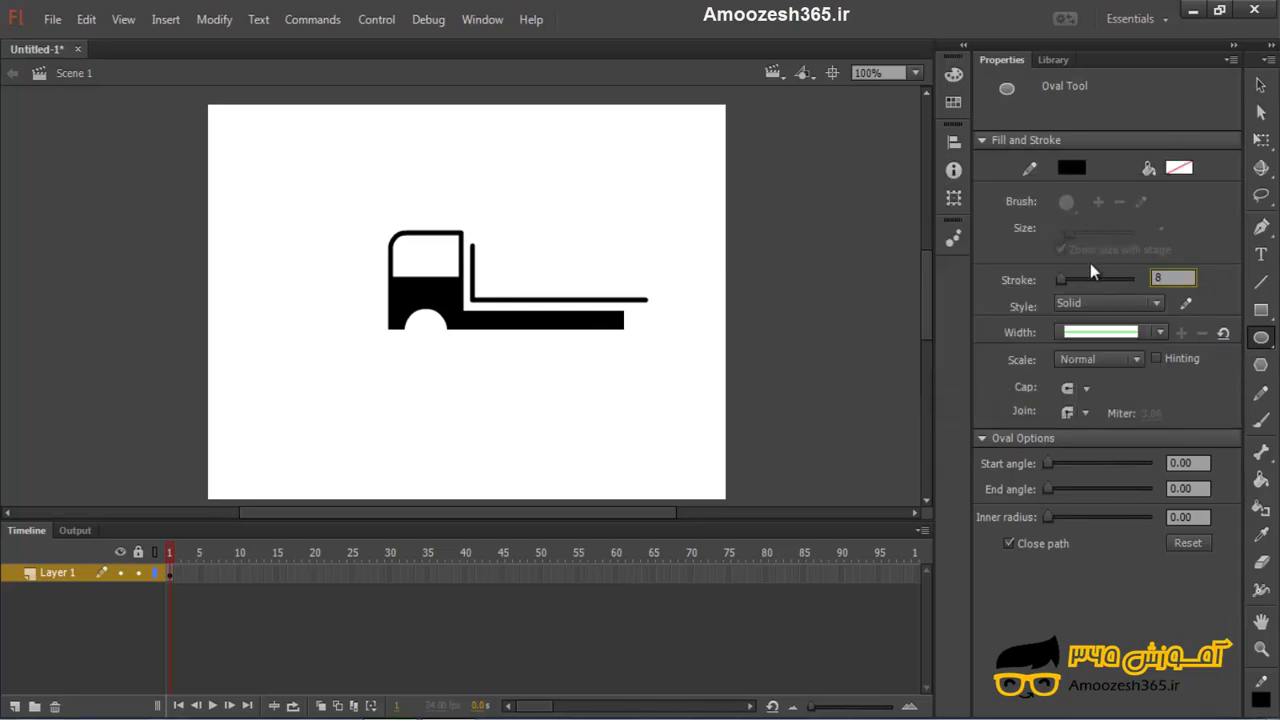
type("8")
key("Return")
left_click_drag(417, 324, 445, 345)
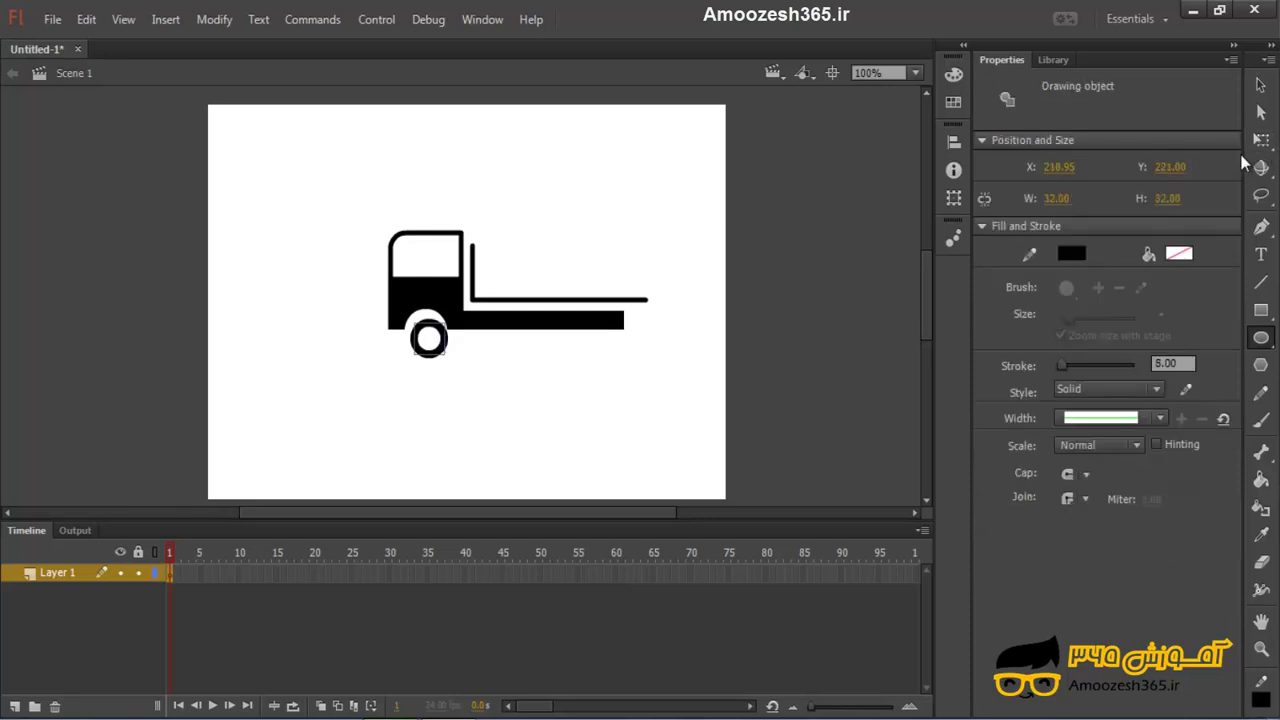
Step: Center the wheel in the cab's wheel arch and place a copy level with it at the rear end of the chassis
left_click(1261, 85)
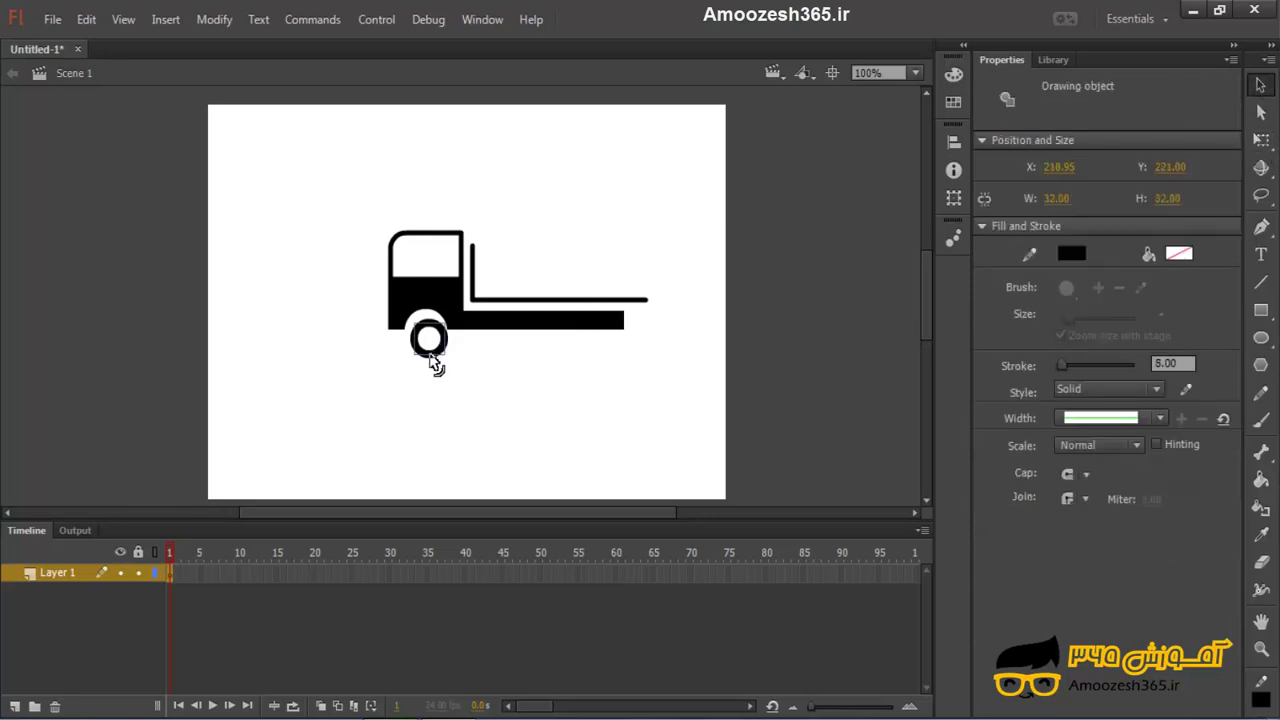
left_click_drag(430, 355, 427, 351)
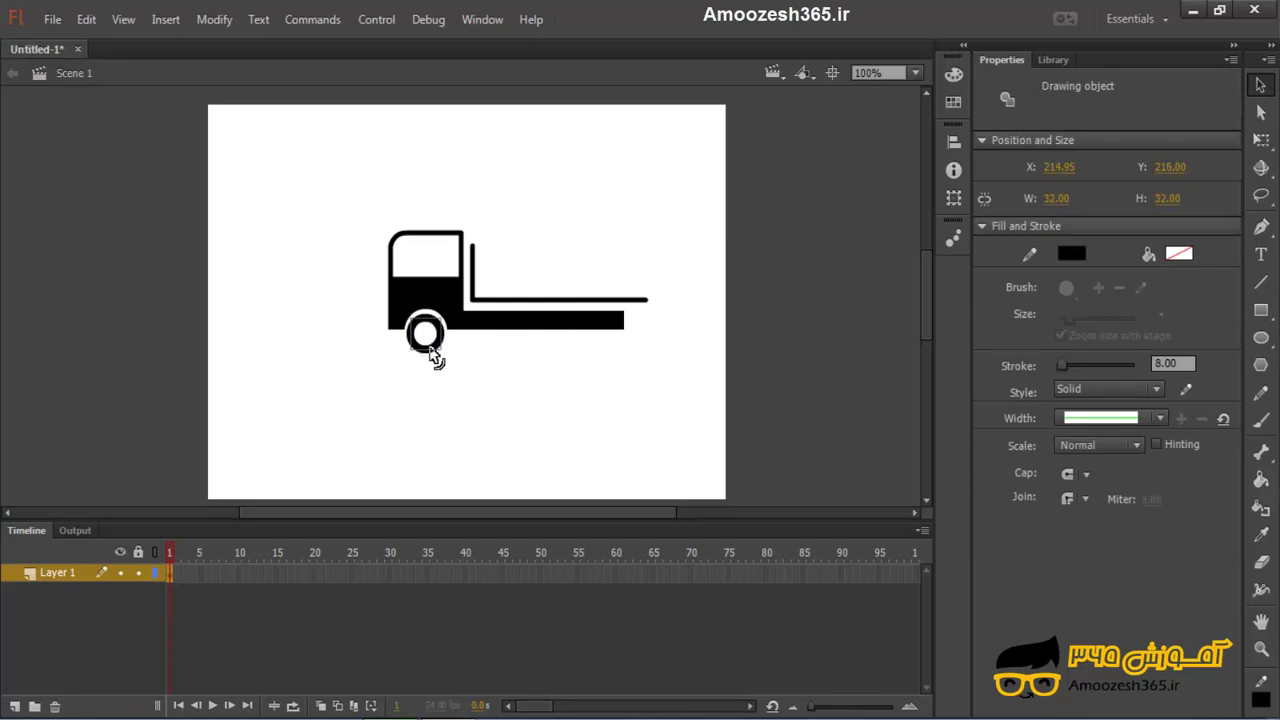
left_click_drag(433, 357, 652, 357)
left_click(648, 305)
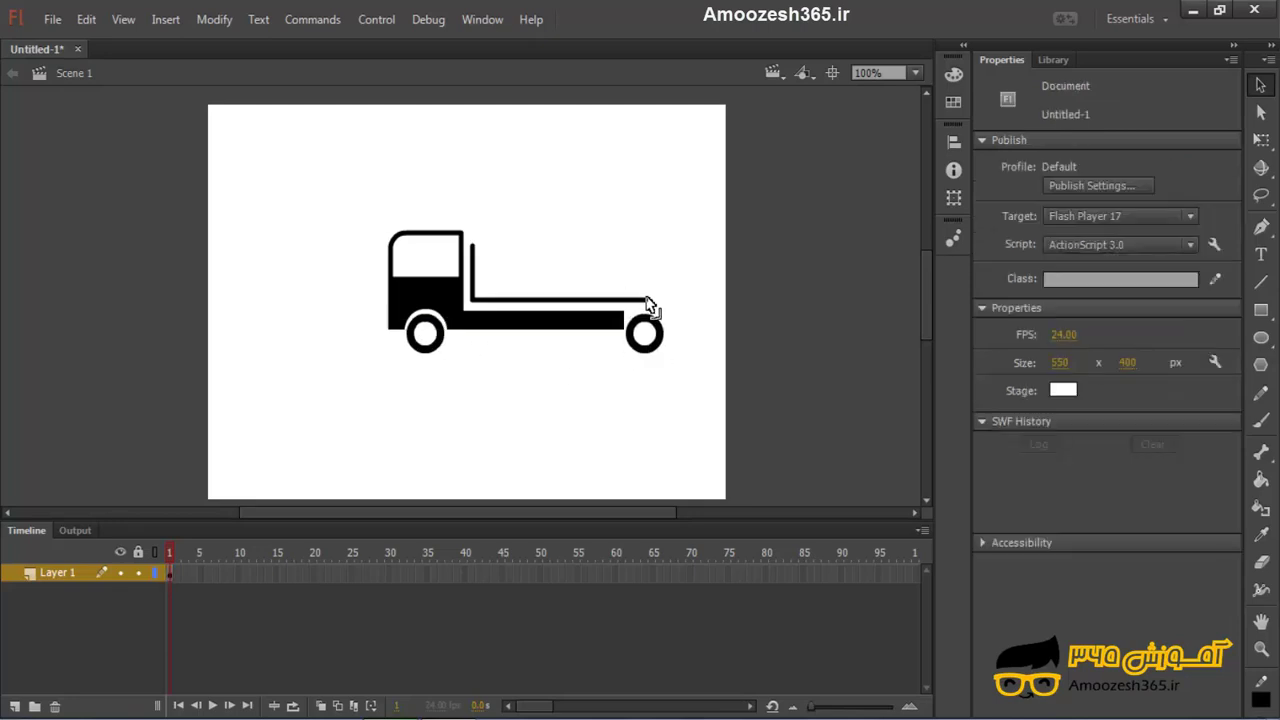
Step: Lengthen the horizontal bed line rearward over the back wheel with Free Transform, keeping its front end in place
left_click(648, 305)
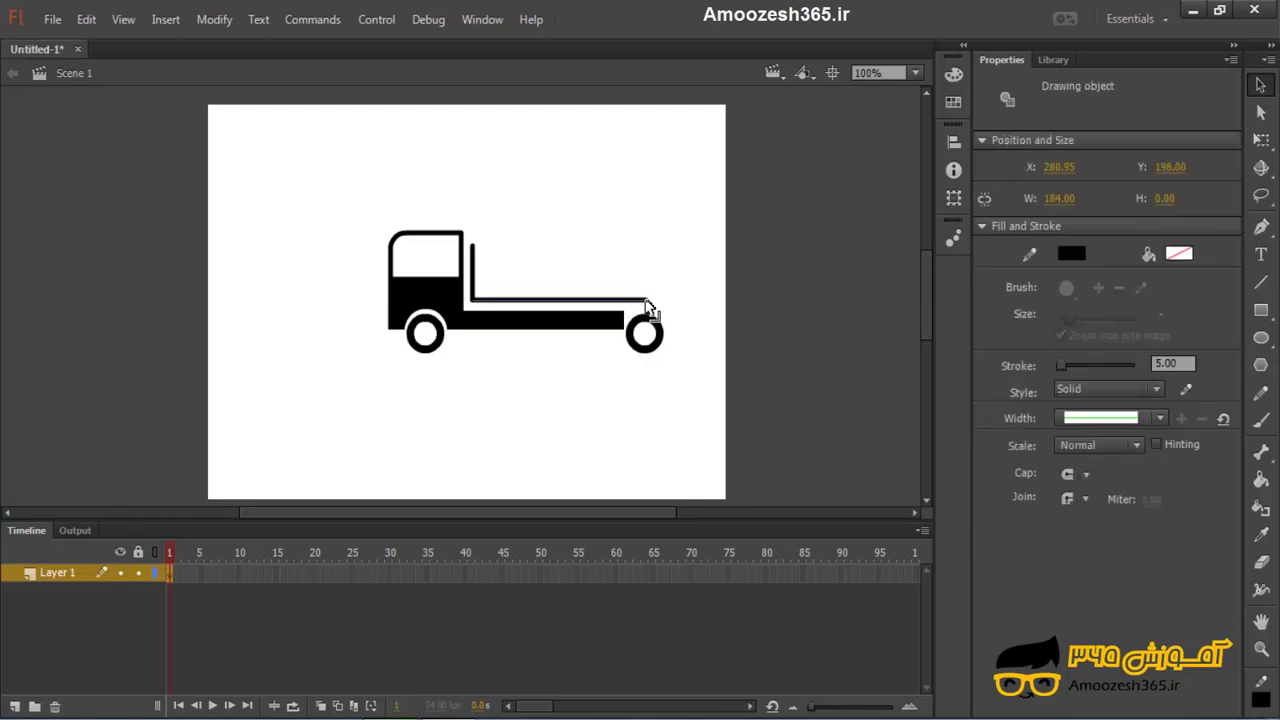
left_click(1261, 140)
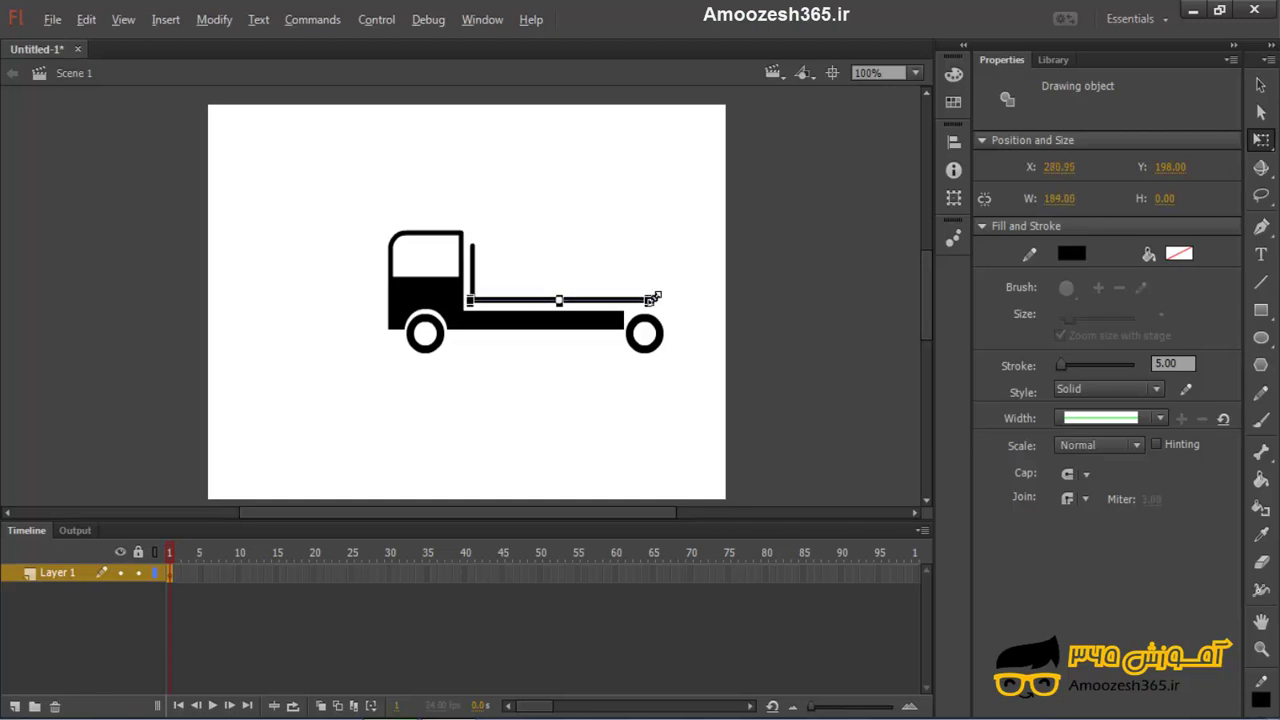
key("alt")
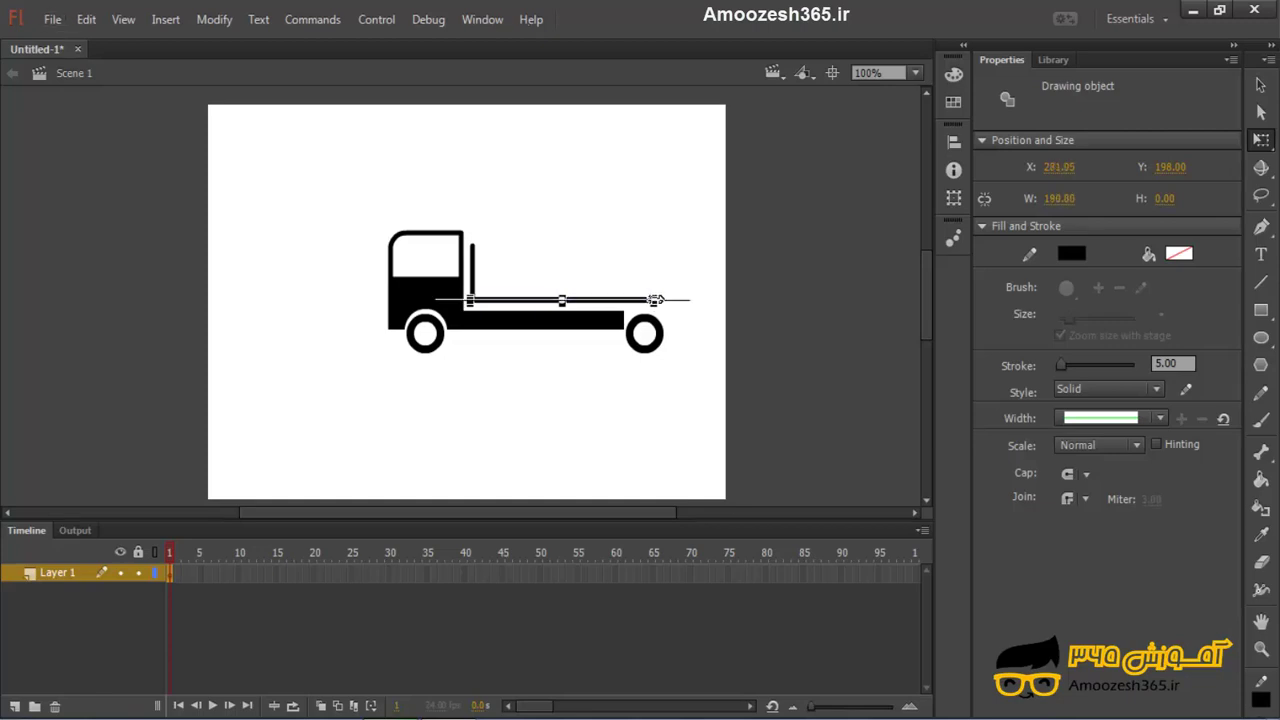
left_click(690, 300)
Step: Draw a blue #0000CC square without a stroke, about 26 px wide, on the front part of the truck bed
left_click(1260, 311)
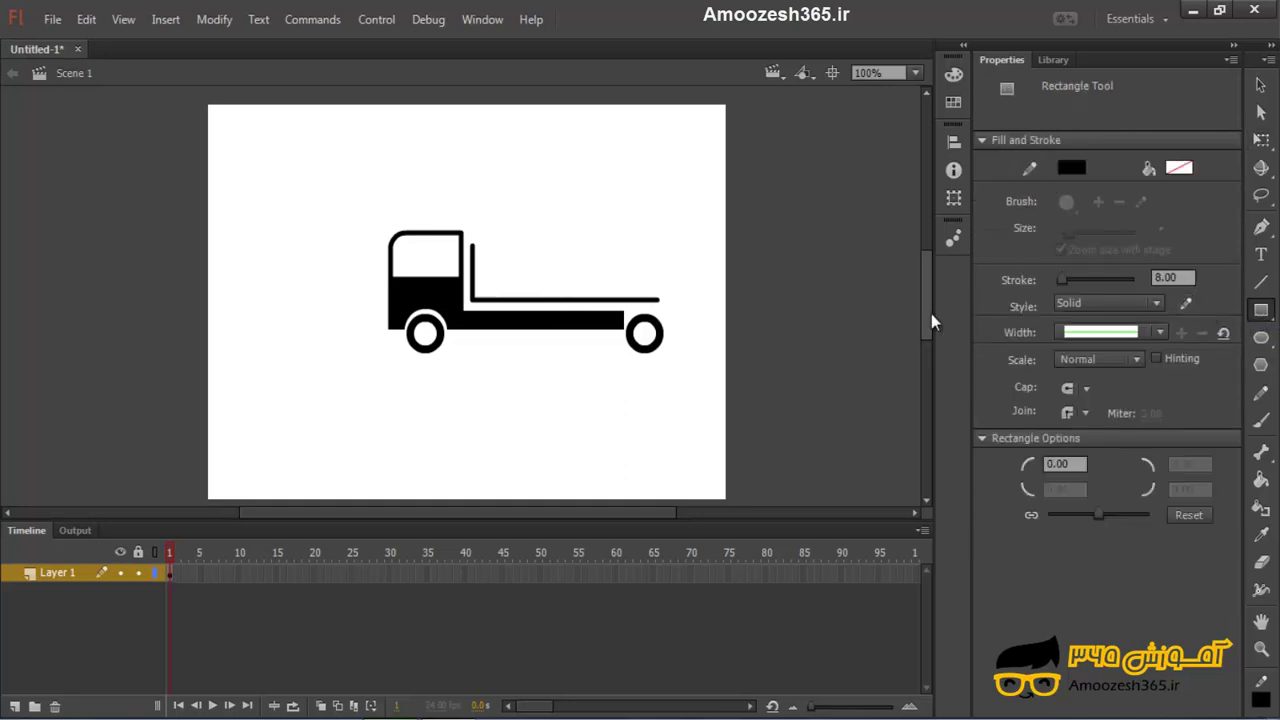
left_click(1179, 167)
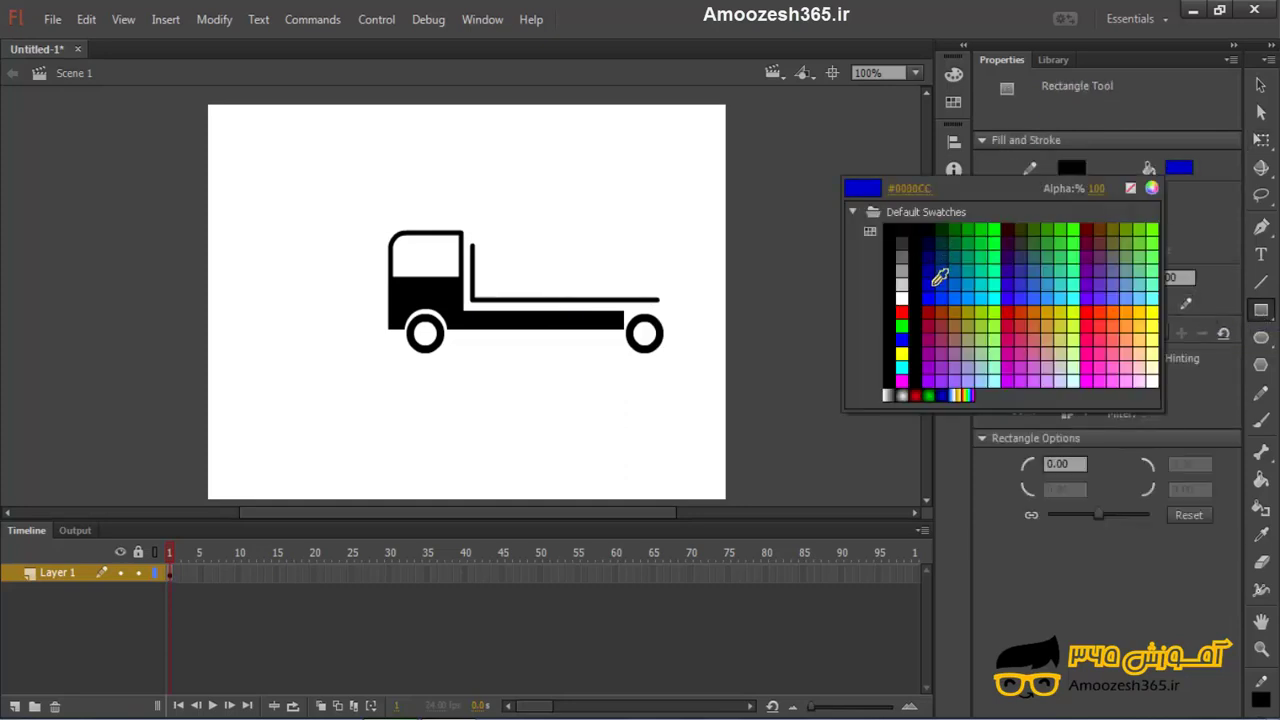
left_click(933, 290)
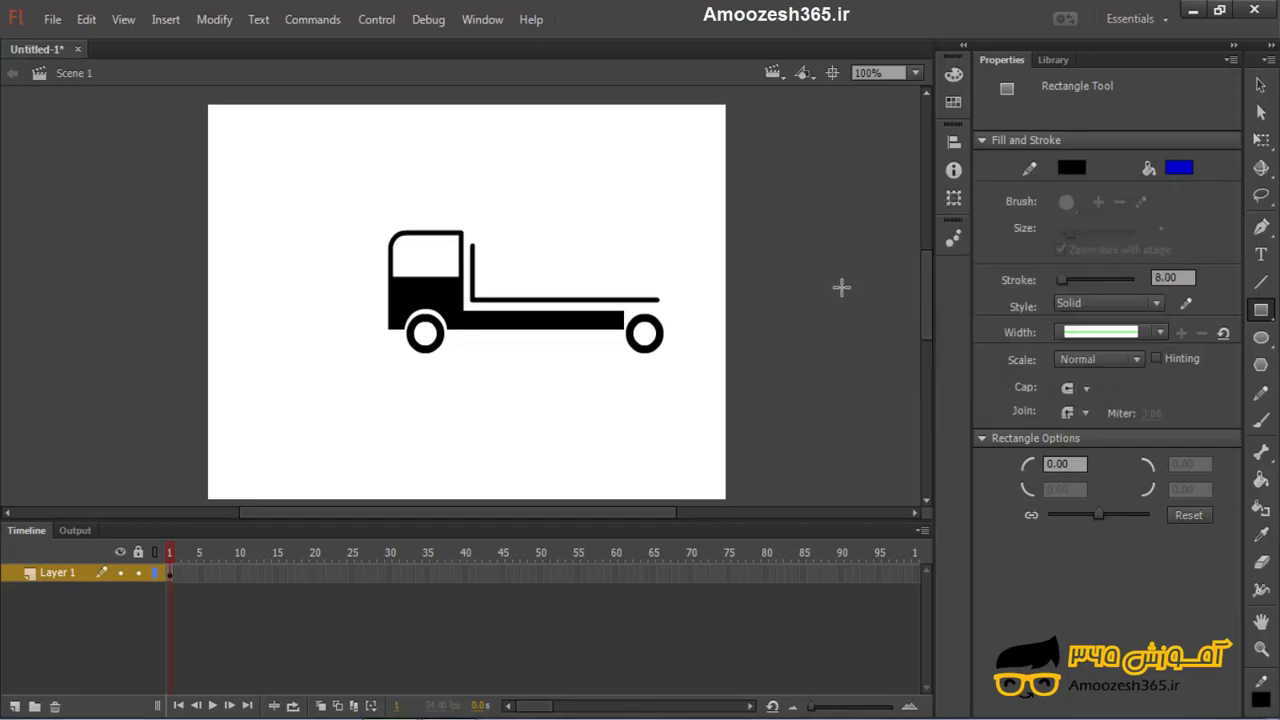
left_click(1070, 167)
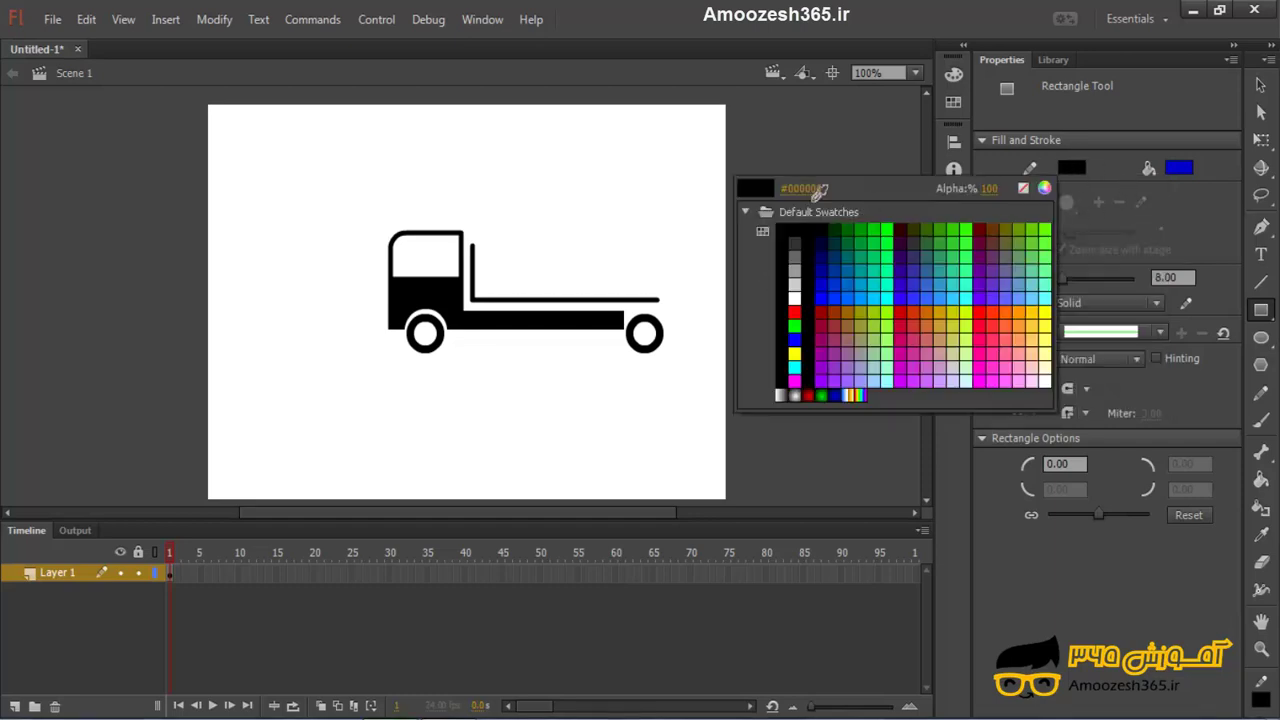
left_click(818, 192)
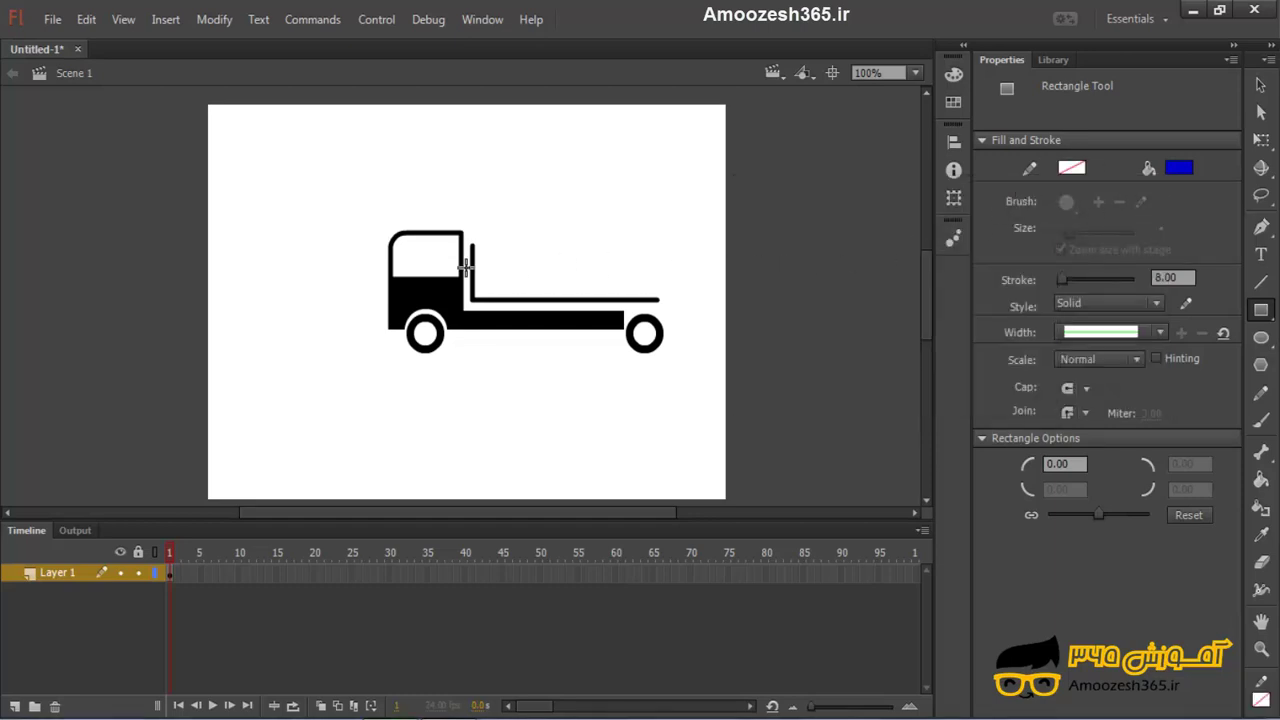
left_click_drag(484, 271, 509, 297)
Step: Duplicate the blue square to place one copy beside it and another on top, with narrow gaps between the boxes
key("v")
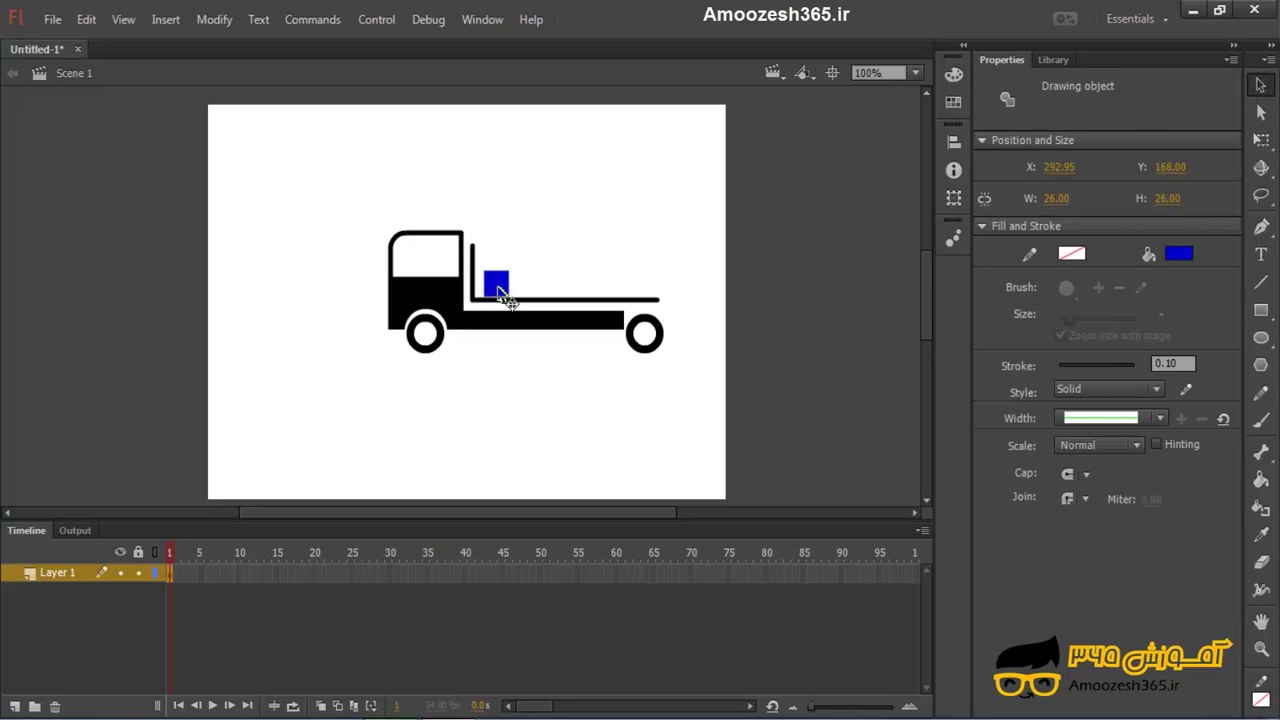
left_click_drag(498, 287, 523, 287)
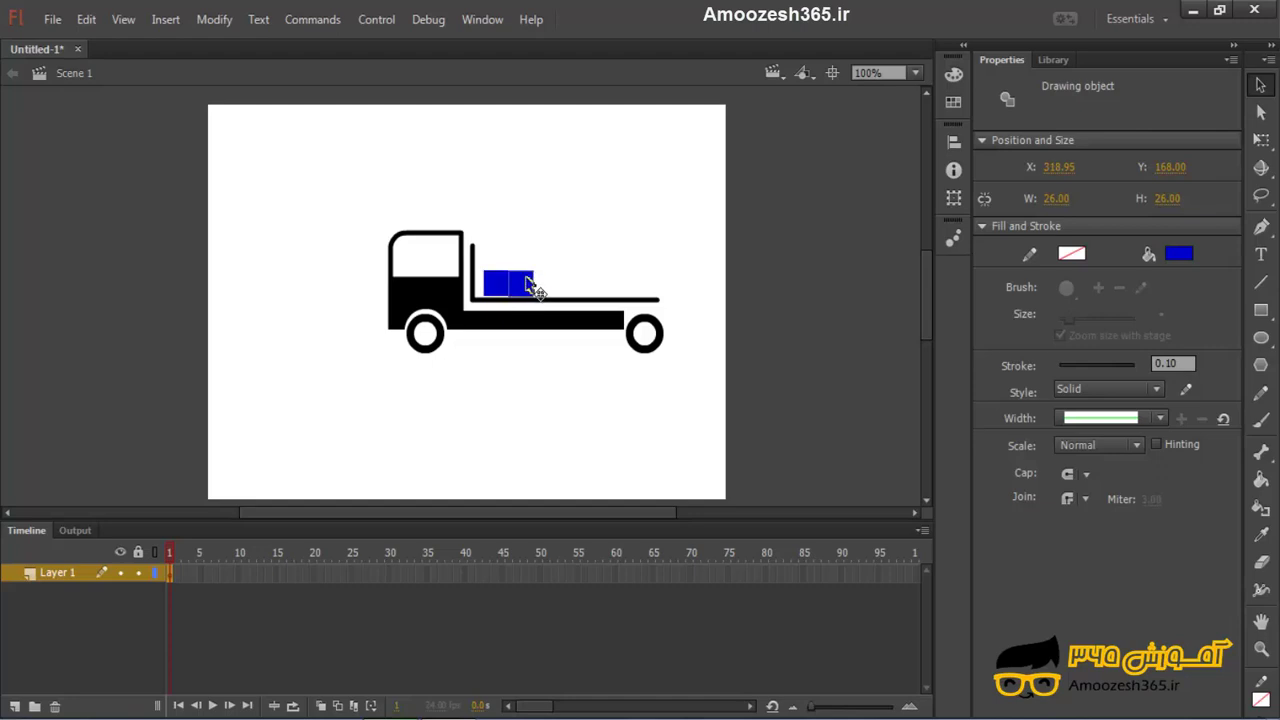
key("ctrl+z")
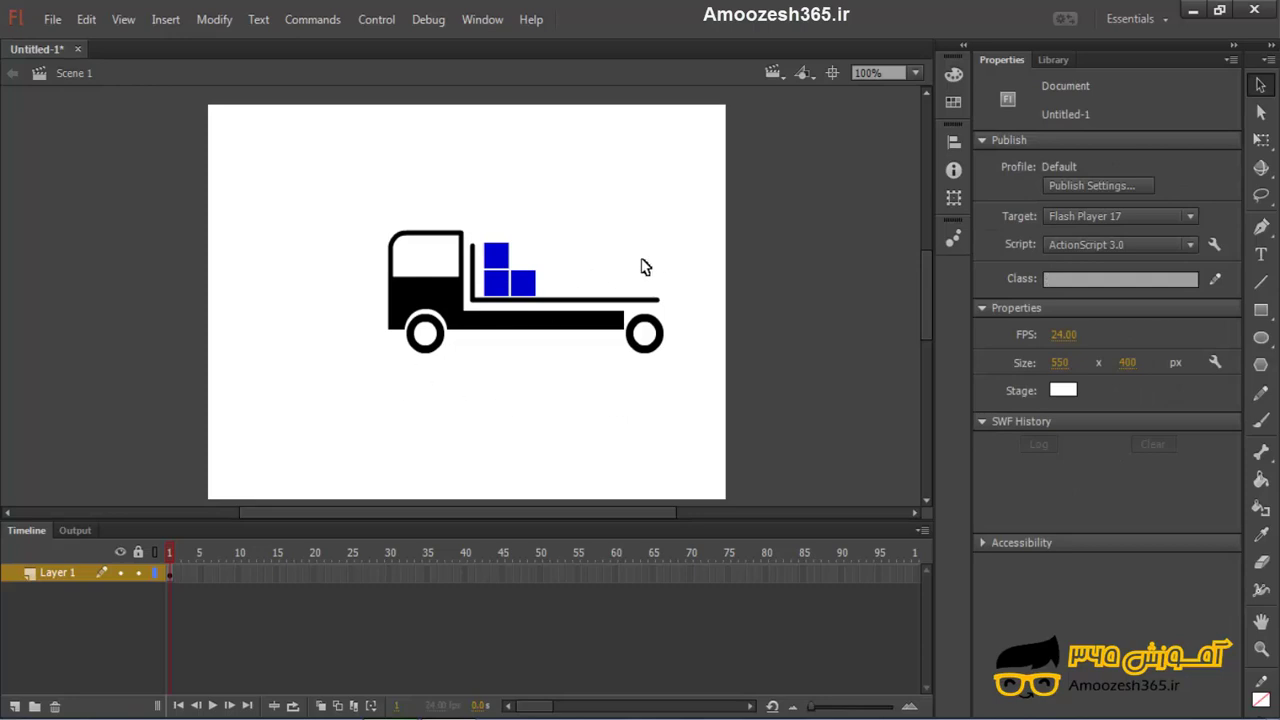
Step: Select all the truck's shapes and convert them to a movie clip symbol named Truck
mouse_move(692, 189)
left_mouse_down()
mouse_move(674, 280)
mouse_move(383, 406)
mouse_move(298, 409)
left_mouse_up()
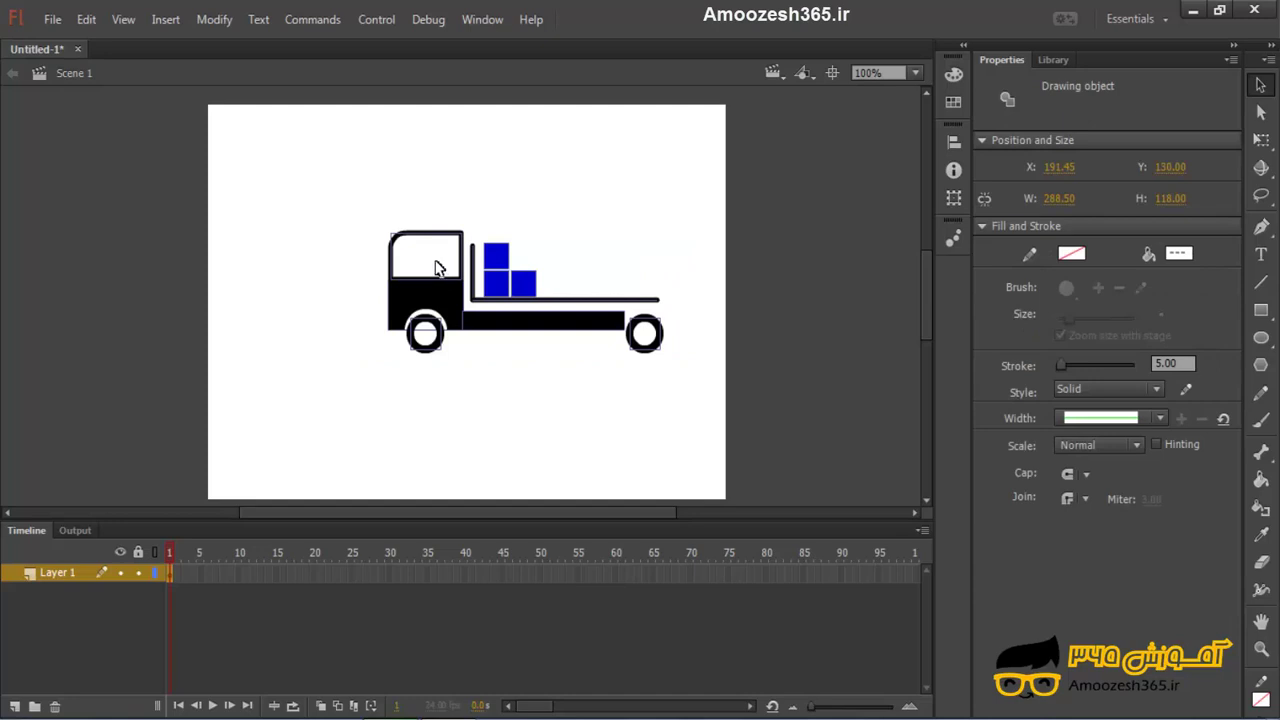
key("F8")
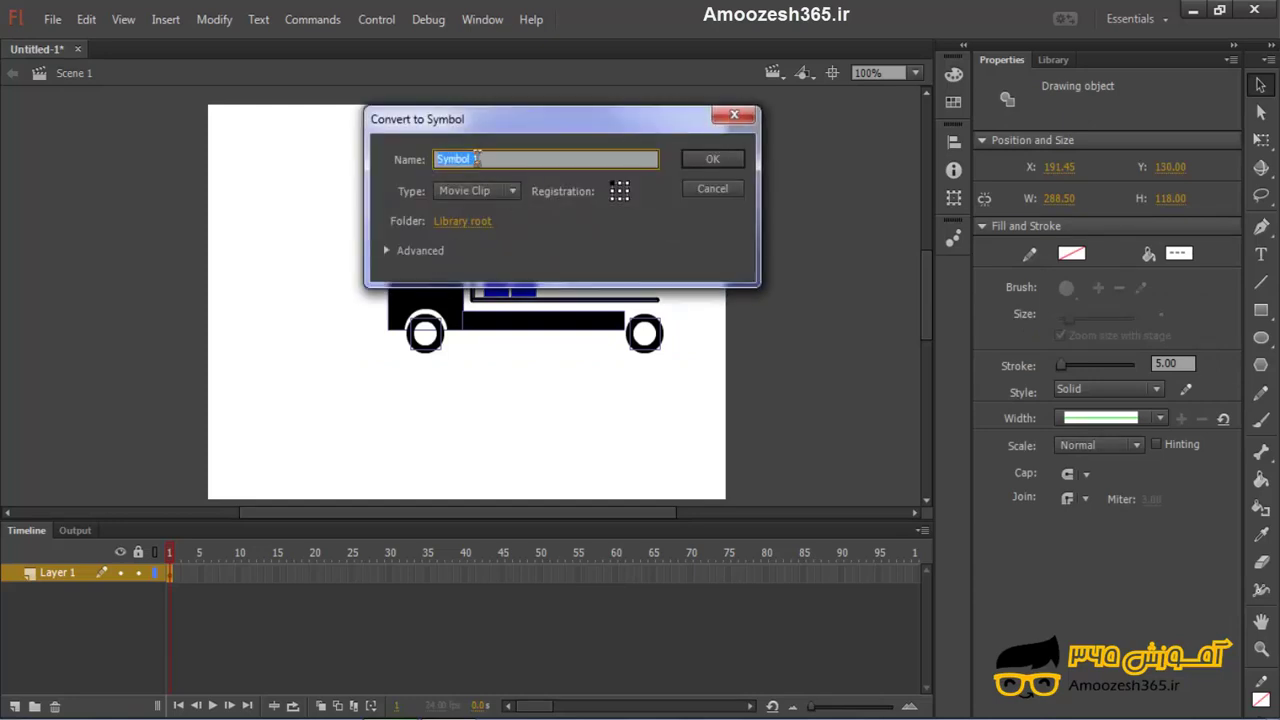
type("Truck")
left_click(708, 160)
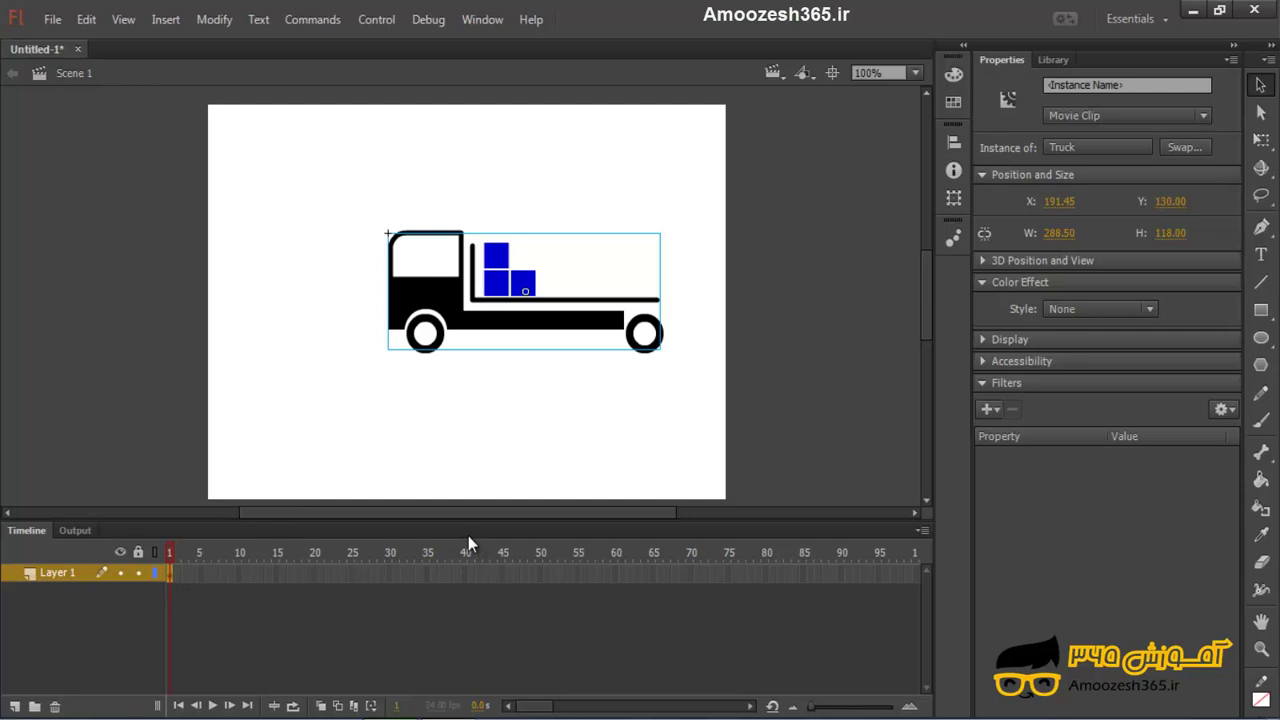
Step: Scale the truck down to about 176 by 72 px and move it just outside the stage's right edge
left_click_drag(586, 282, 779, 319)
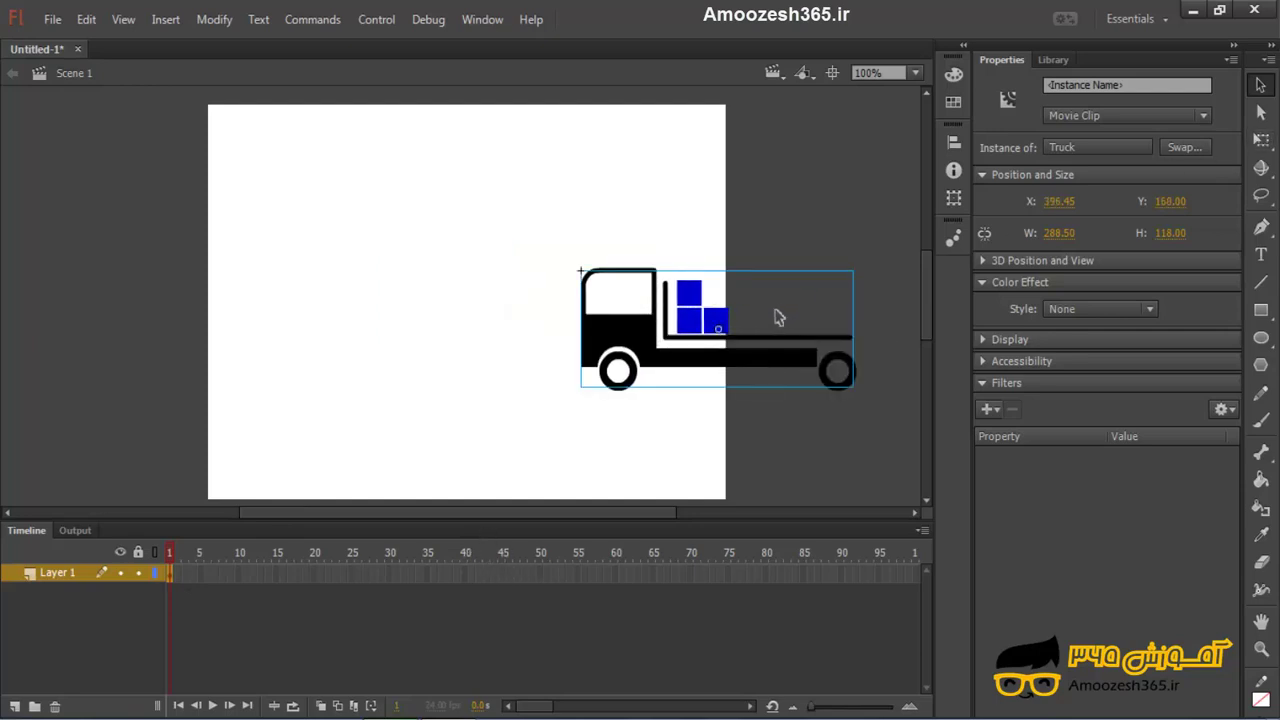
left_click(1260, 143)
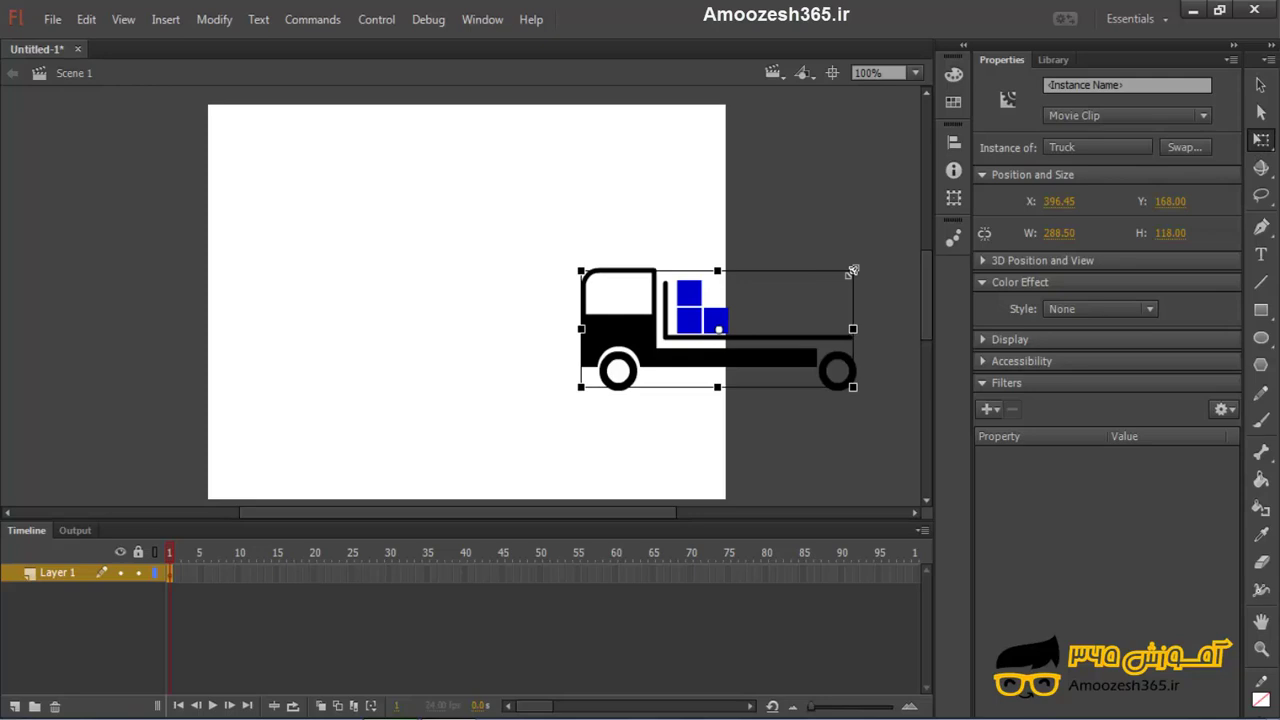
left_click_drag(852, 270, 748, 316)
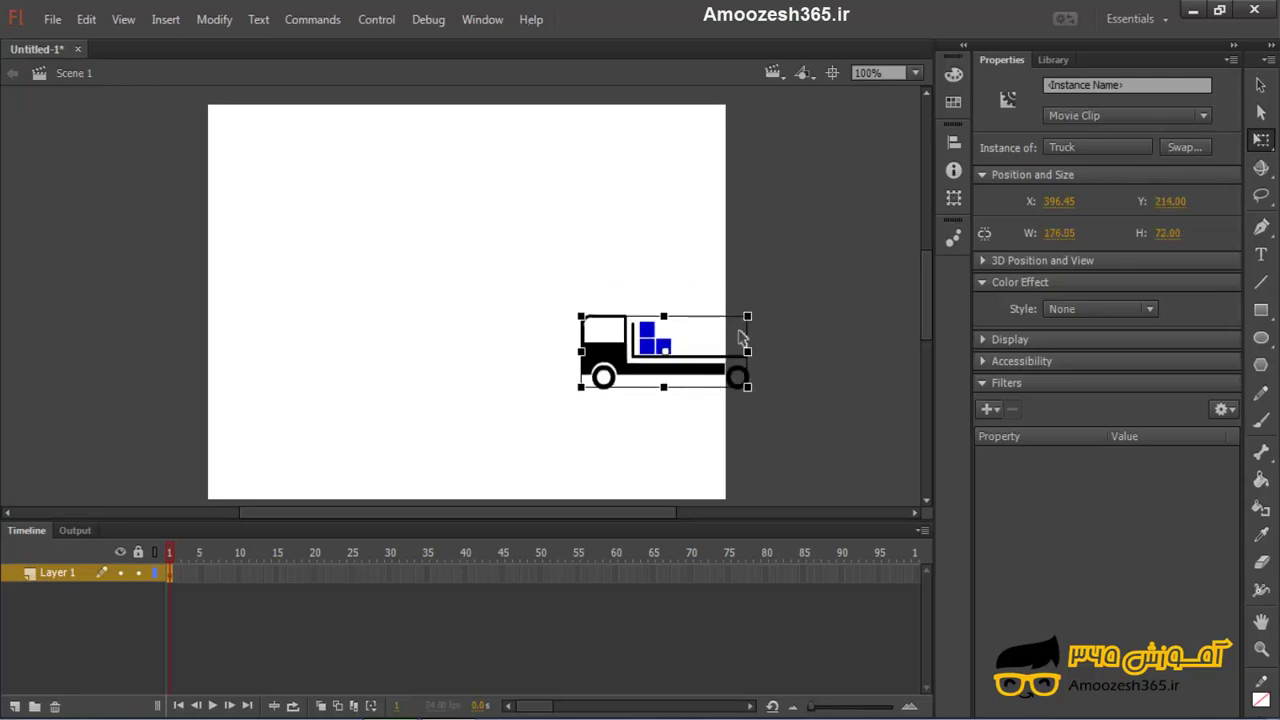
left_click_drag(673, 378, 819, 379)
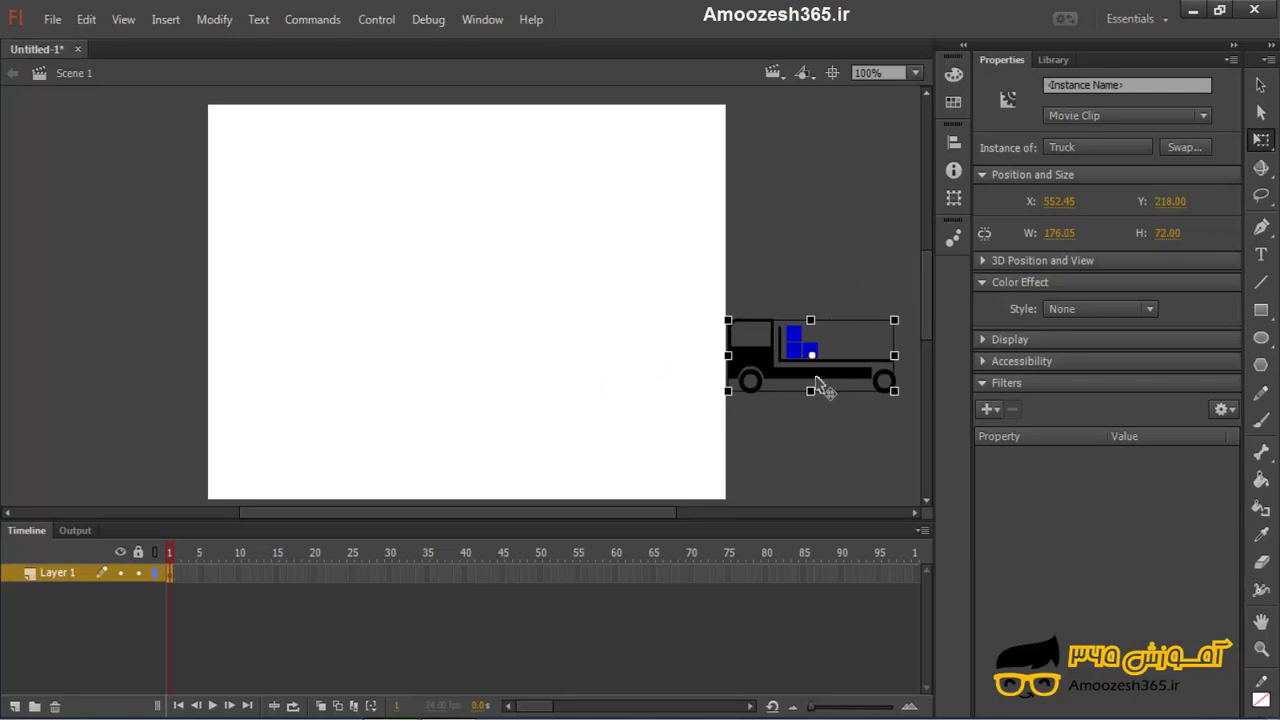
Step: Insert a keyframe at frame 2 of Layer 1
left_click(180, 578)
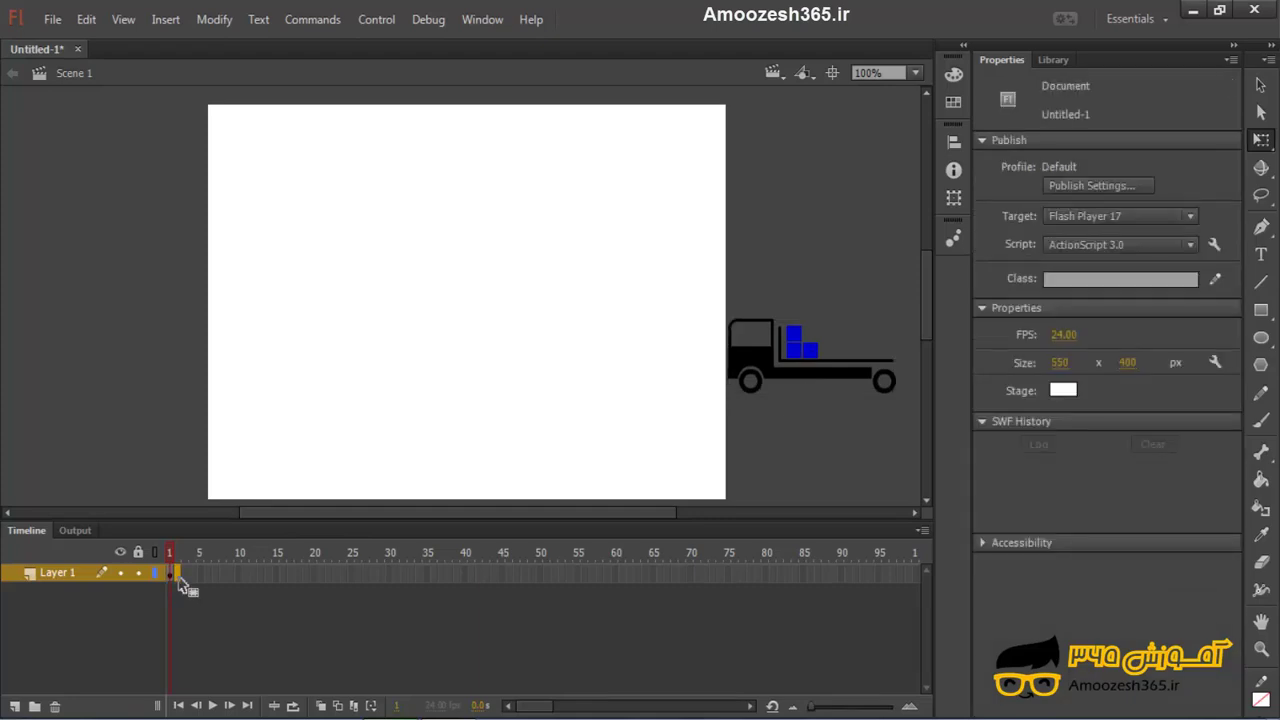
left_click(174, 574)
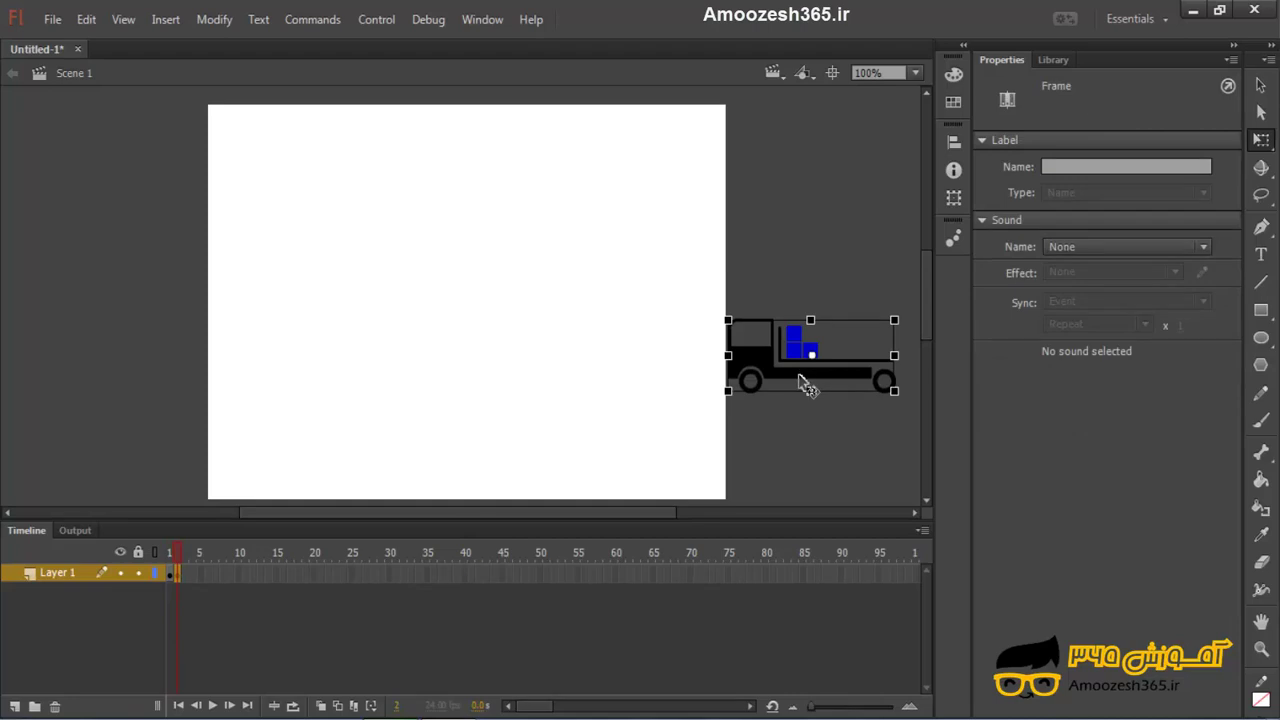
Step: Move the truck partway onto the stage at frame 2, and insert a keyframe at frame 3 with the truck moved further left
left_click_drag(805, 385, 757, 385)
left_click(186, 575)
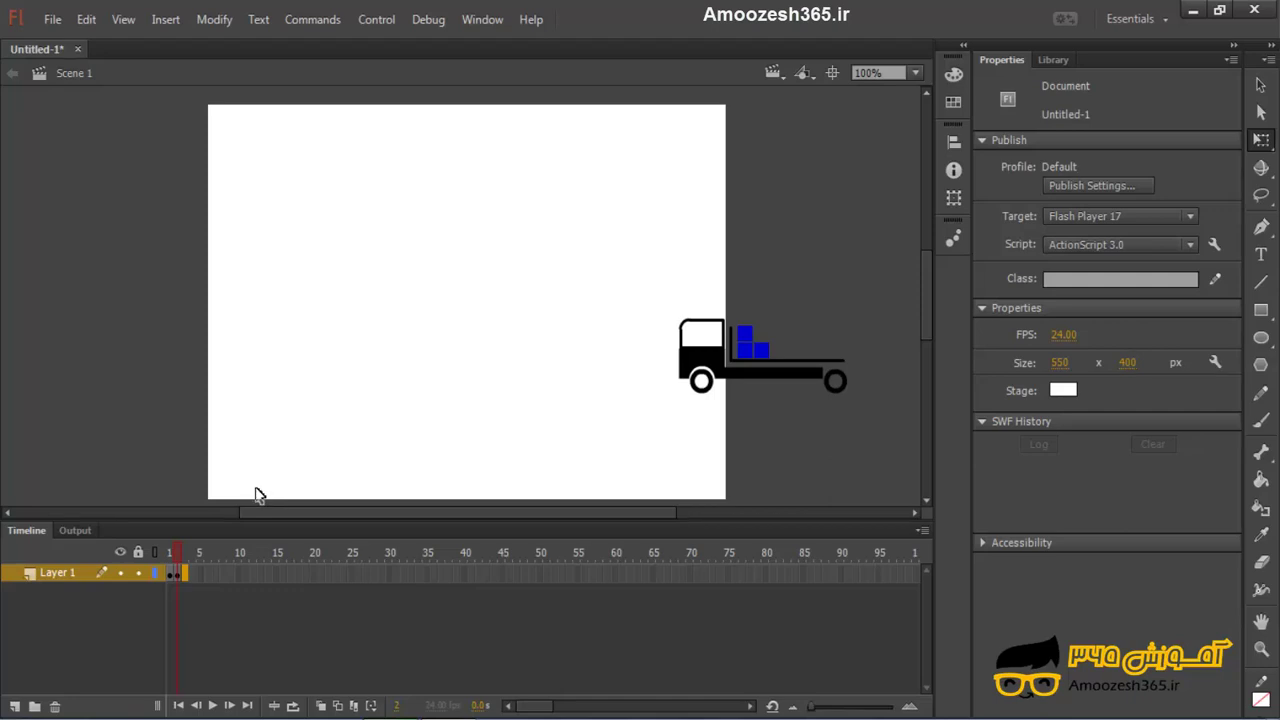
key("F6")
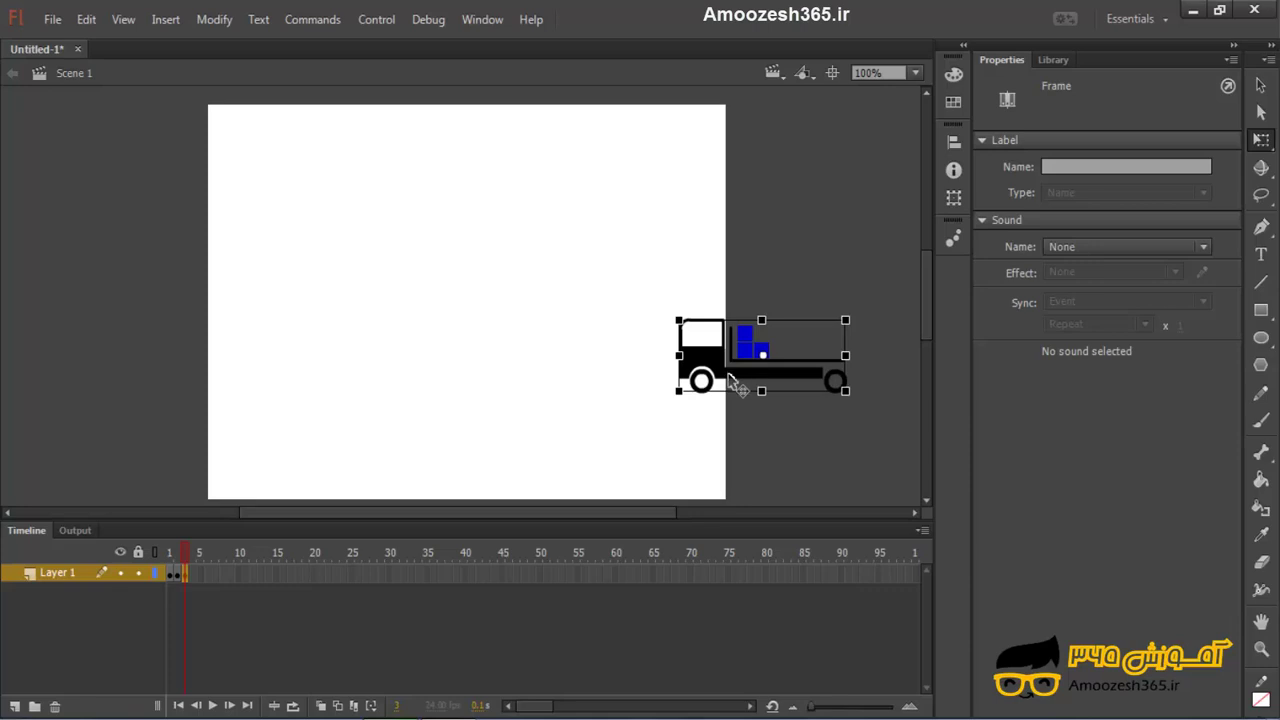
left_click_drag(731, 380, 694, 380)
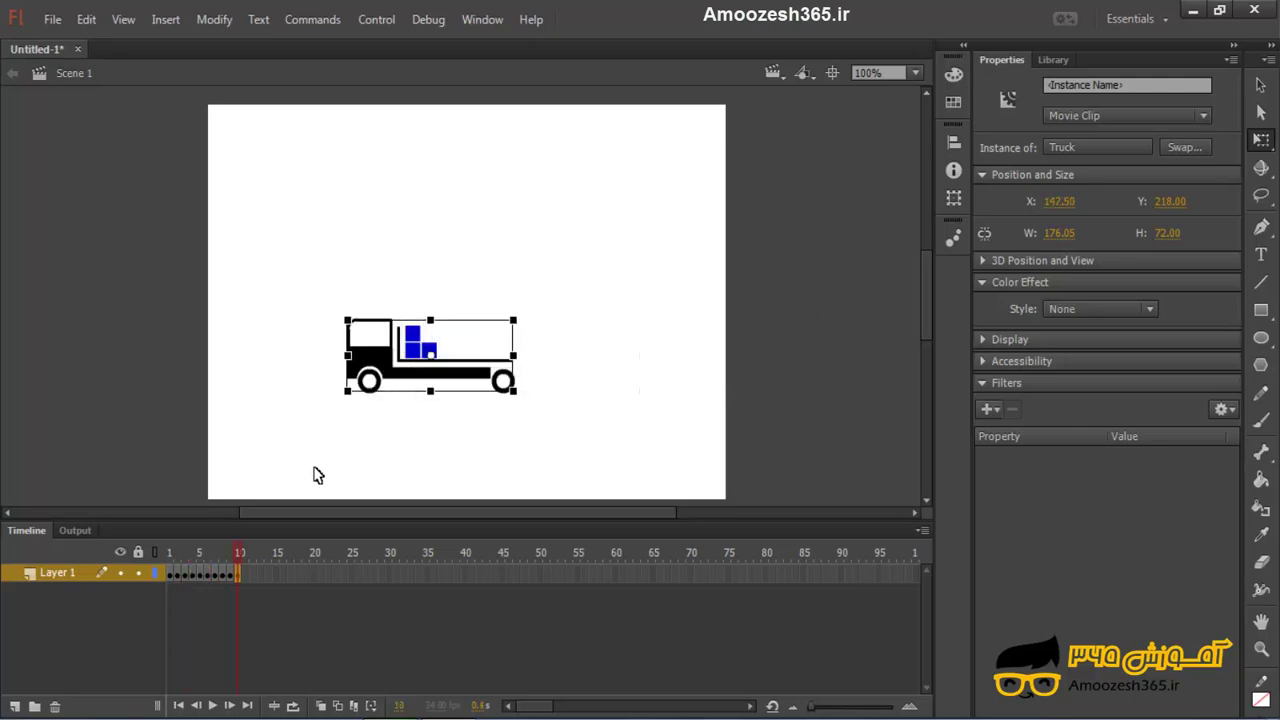
Step: Continue adding keyframes through frame 19, shifting the truck left each time until it is just outside the stage's left edge
left_click(244, 578)
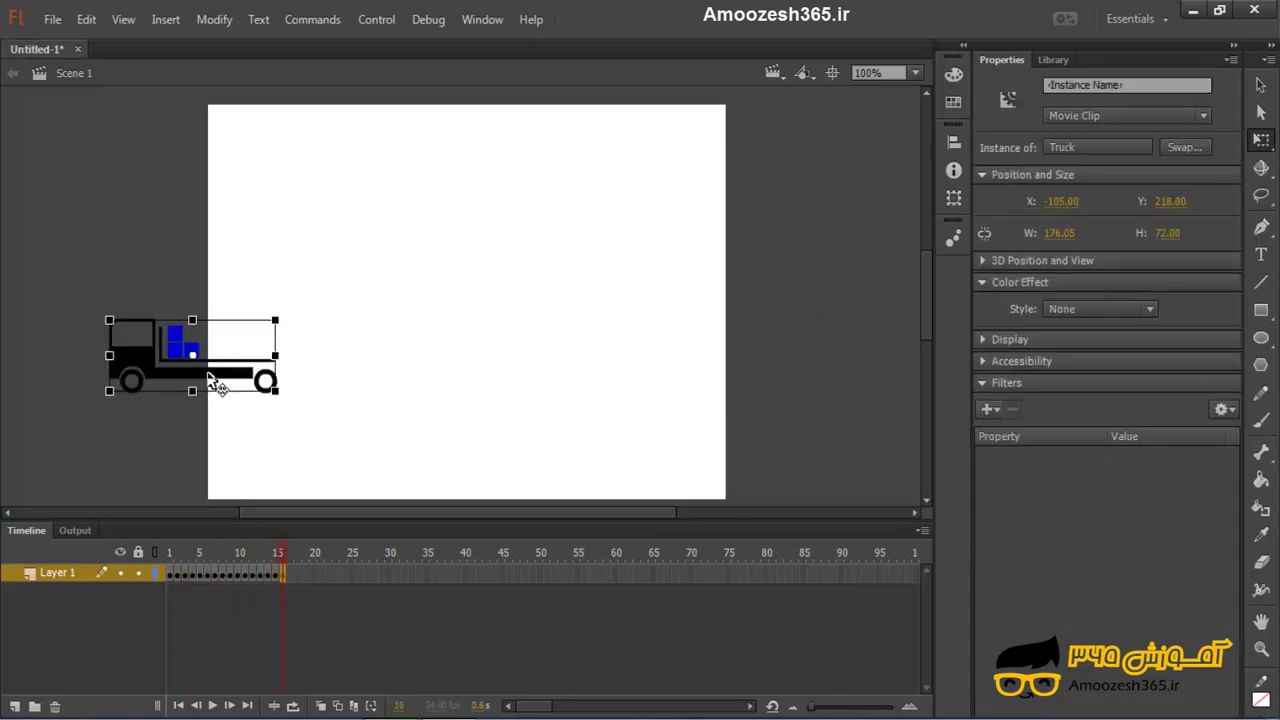
key("F6")
left_click_drag(213, 380, 188, 380)
key("F6")
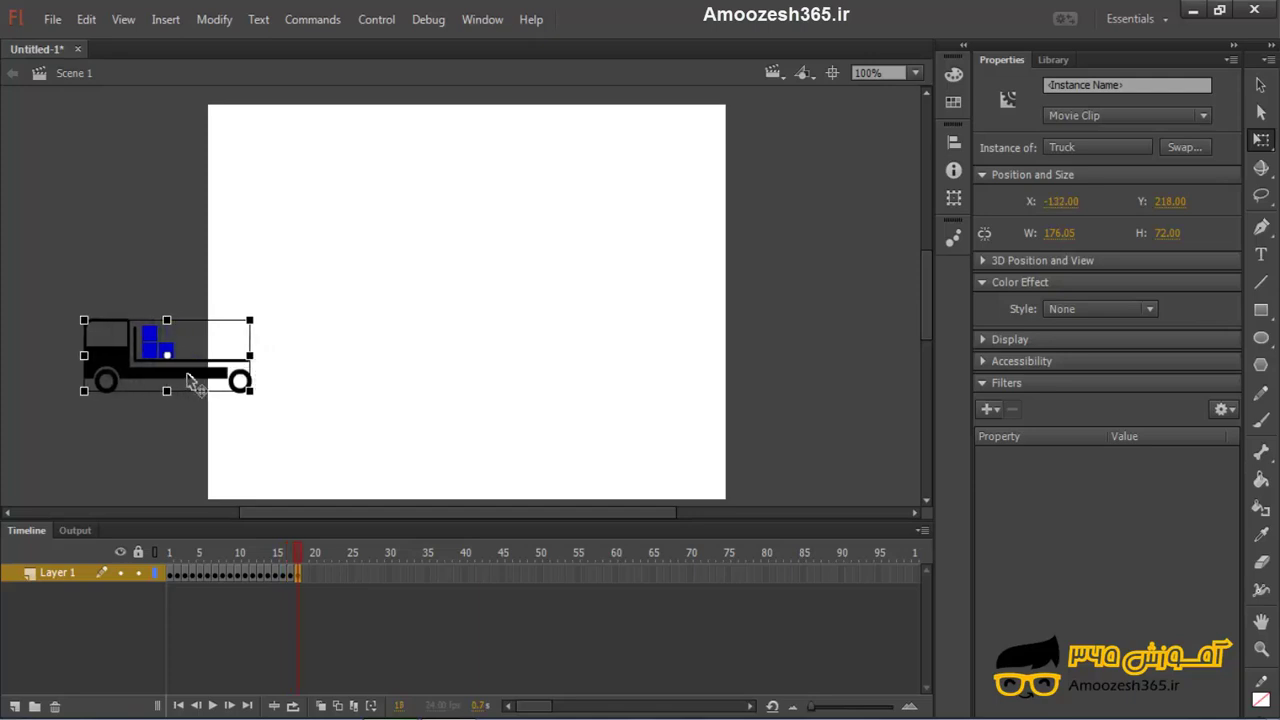
left_click_drag(213, 382, 170, 382)
key("F6")
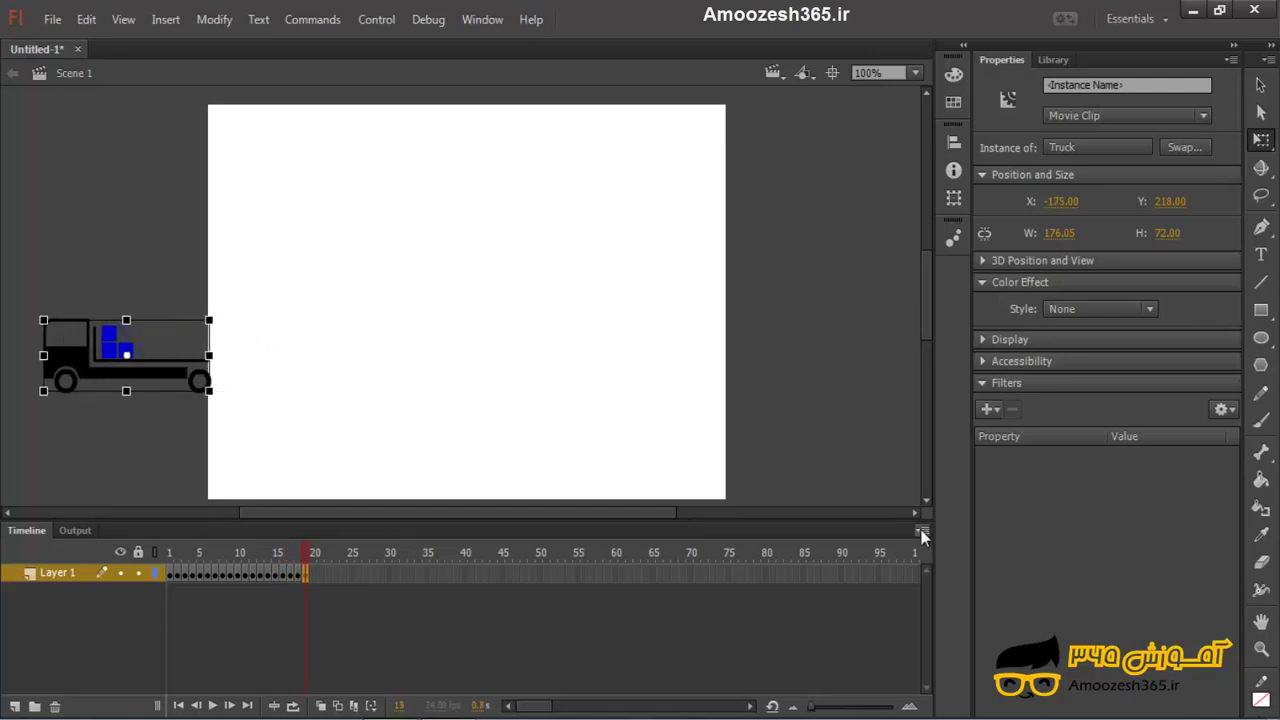
Step: Set the timeline's frame display to Preview so each keyframe shows a thumbnail of the truck
left_click(922, 530)
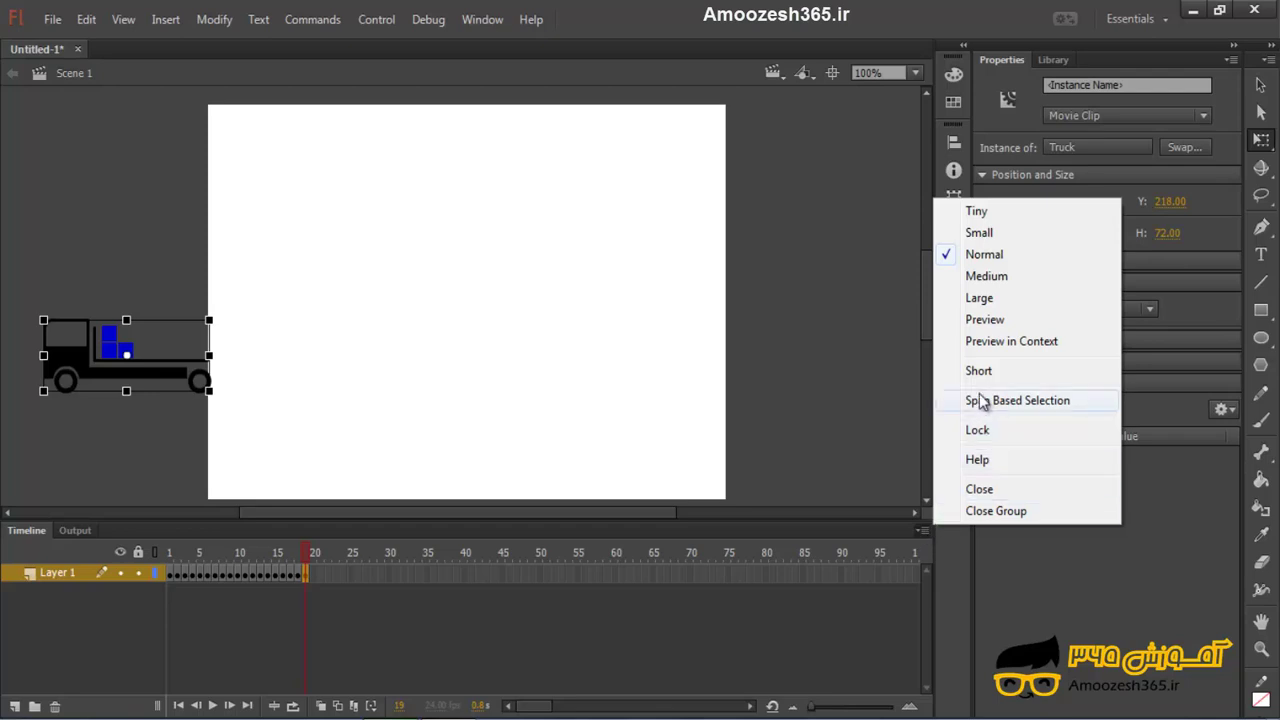
left_click(983, 319)
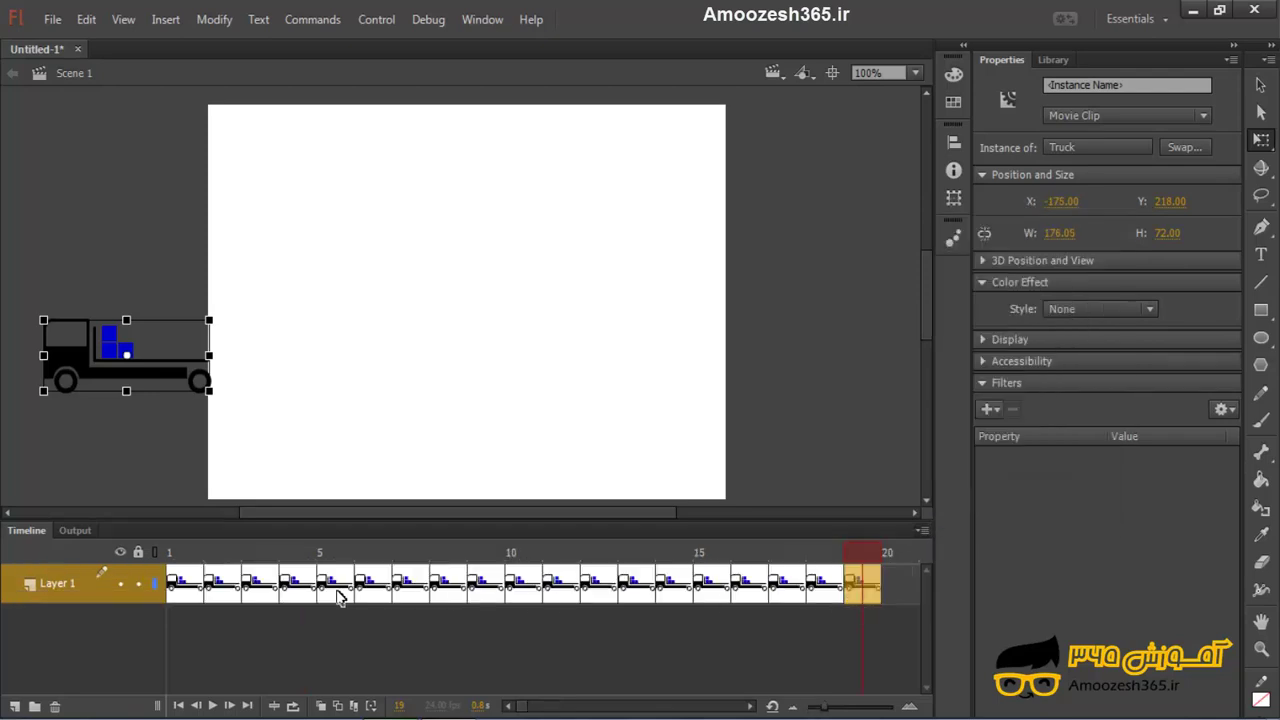
mouse_move(874, 577)
left_mouse_down()
mouse_move(224, 568)
mouse_move(857, 580)
left_mouse_up()
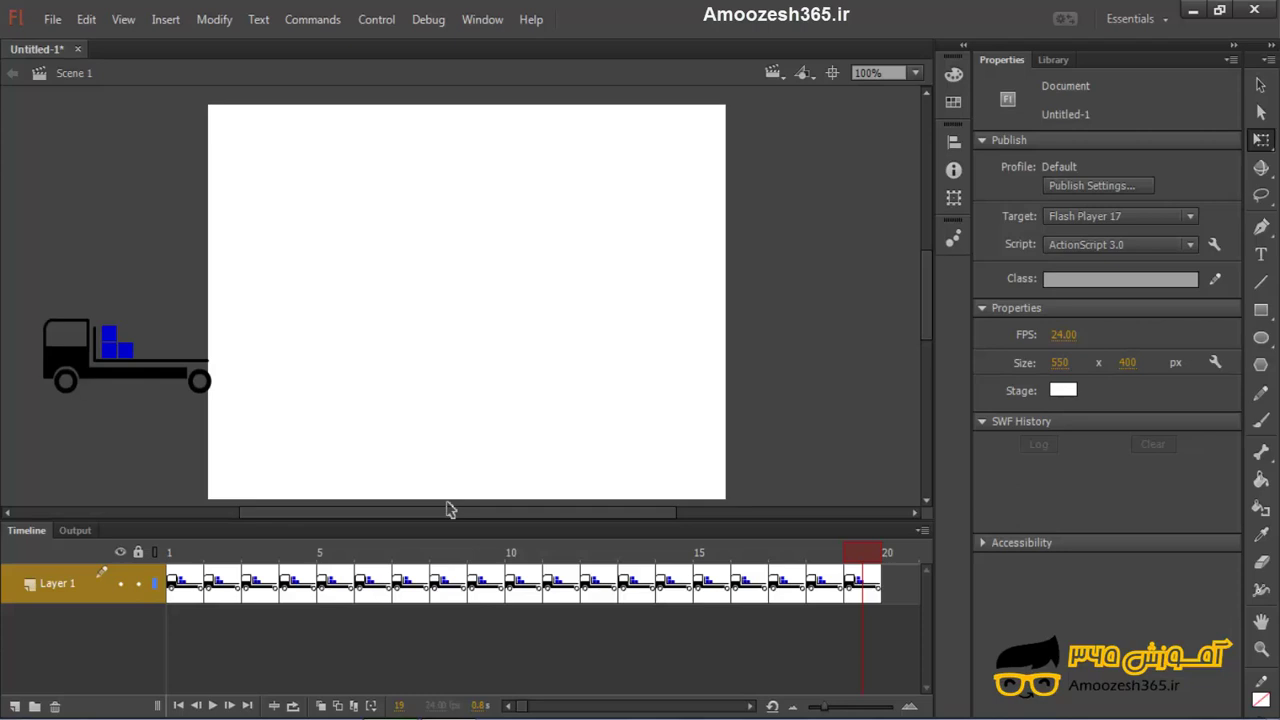
Step: View the truck's positions with Onion Skin, extending its range back to frame 1, and turn it off
left_click(321, 706)
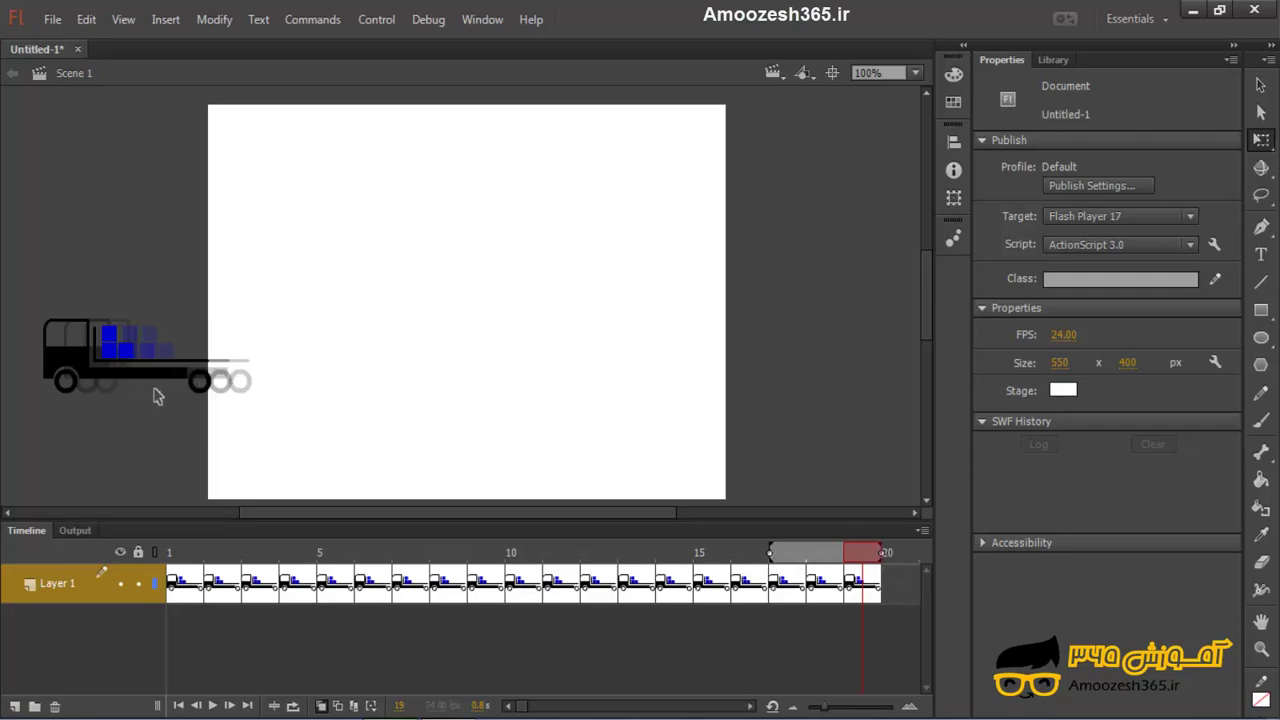
left_click_drag(770, 560, 192, 535)
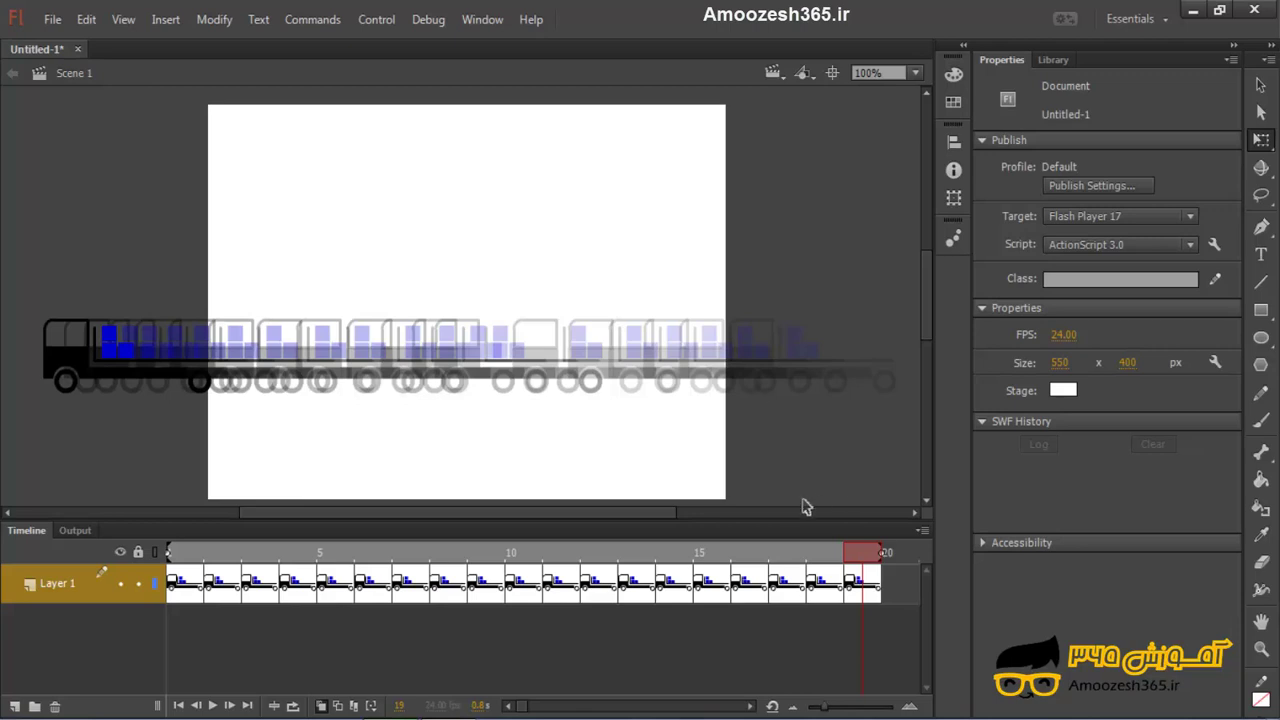
left_click(321, 706)
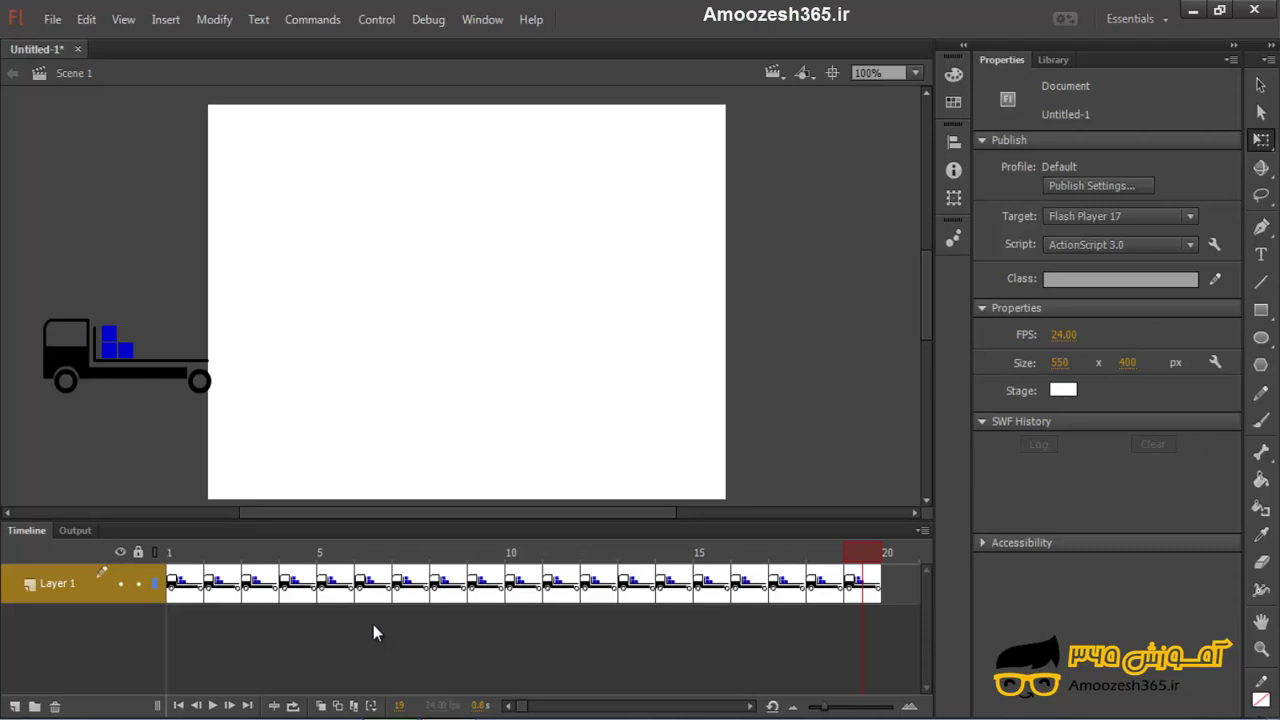
Step: Inspect the truck with Onion Skin Outlines, setting the playhead at frame 1 and the range to frames 1–12, and turn the outlines off
left_click(338, 706)
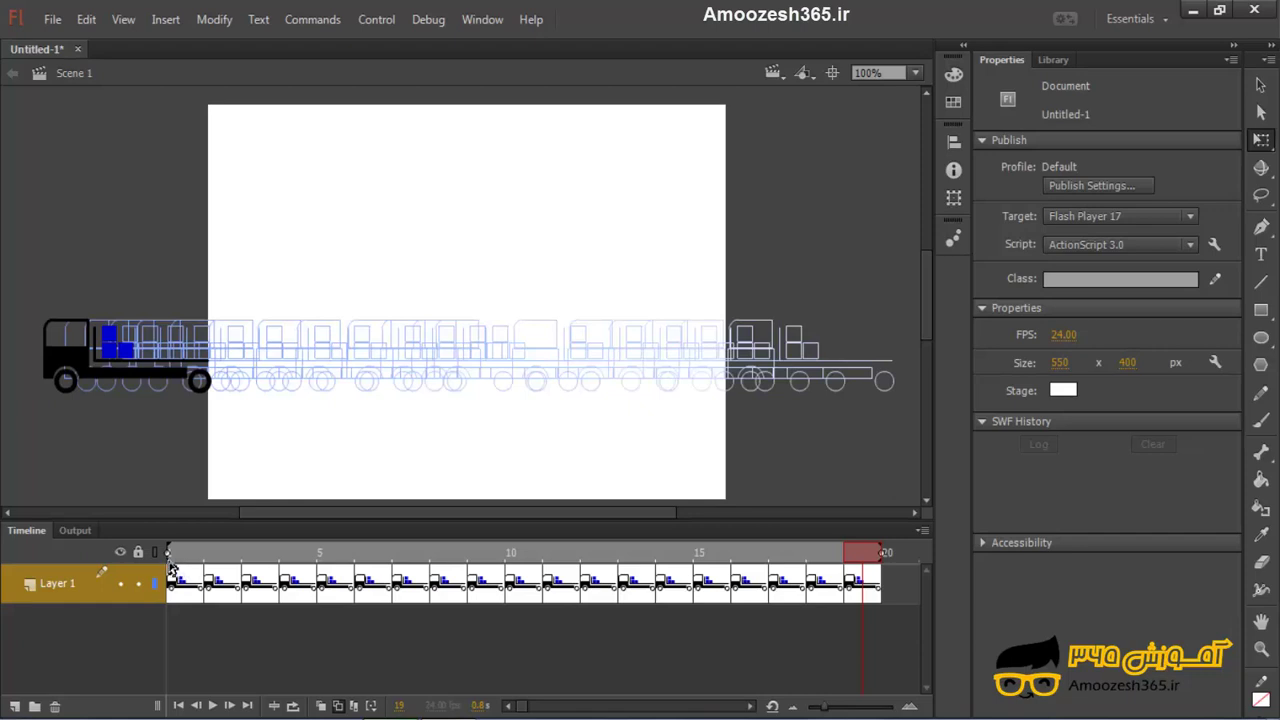
left_click_drag(188, 570, 524, 570)
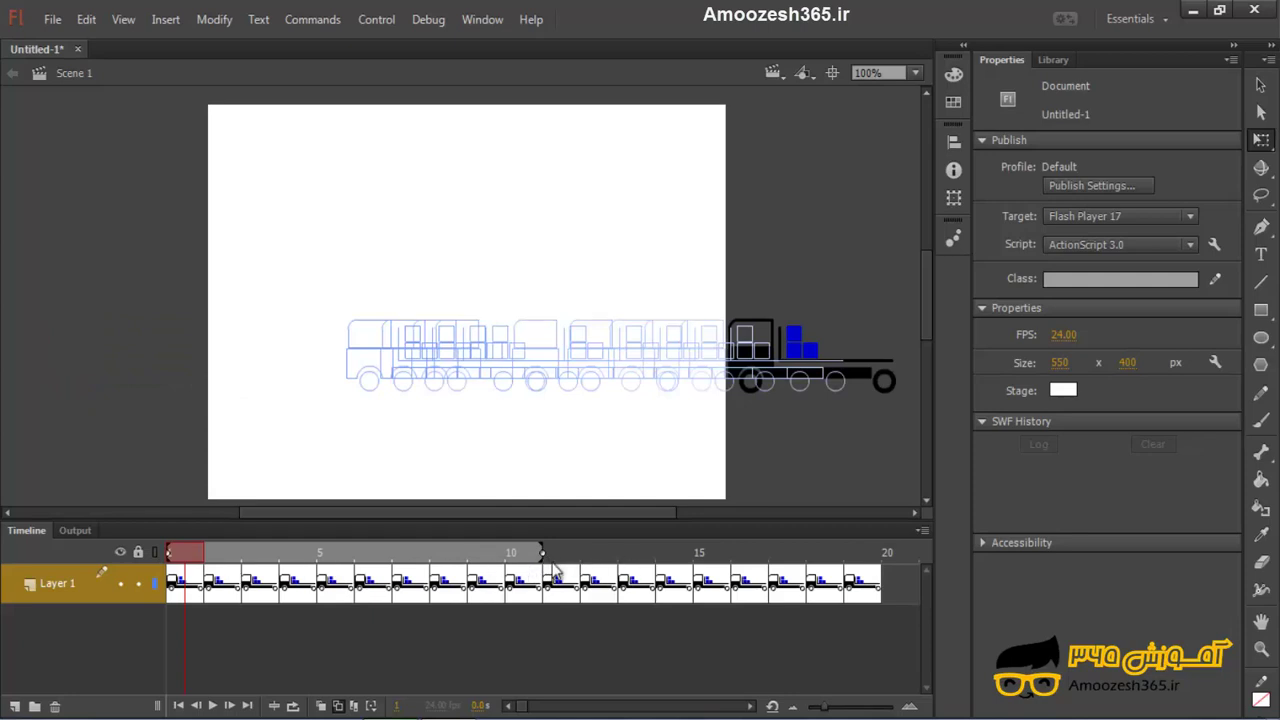
left_click_drag(546, 565, 617, 556)
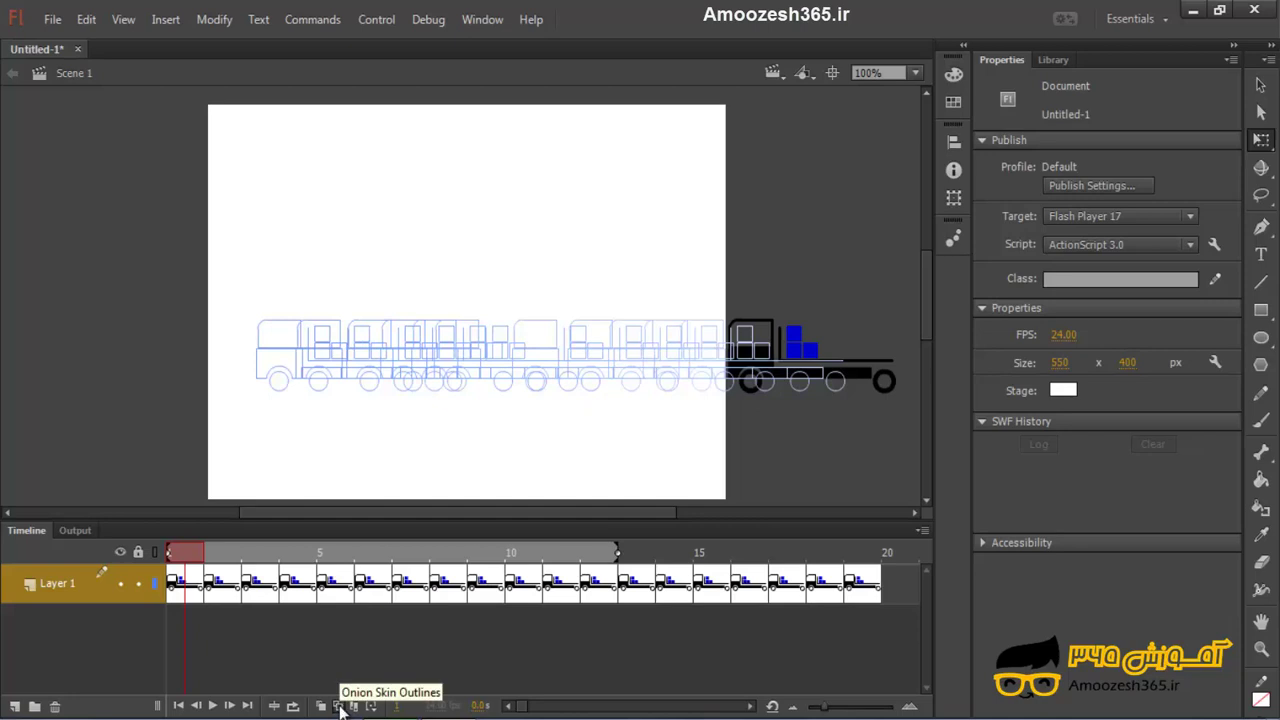
left_click(338, 706)
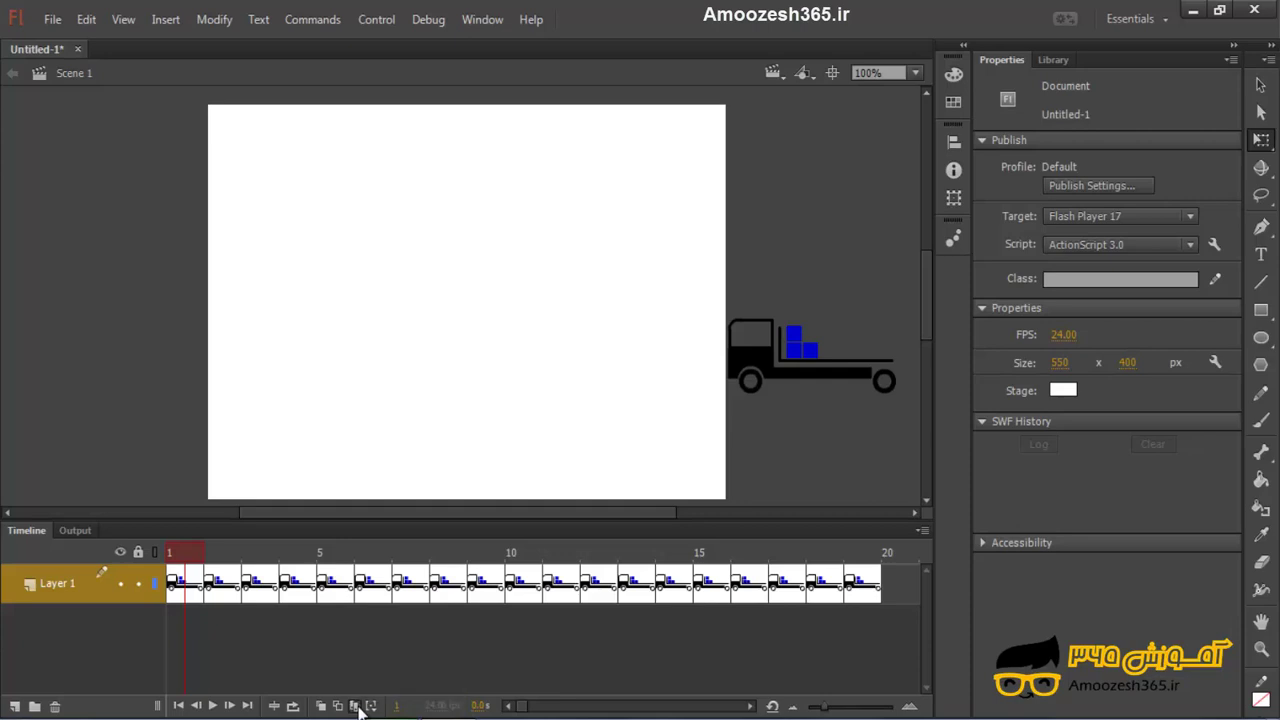
Step: Enable Edit Multiple Frames and move all the trucks in frames 1–12 upward together
left_click(356, 706)
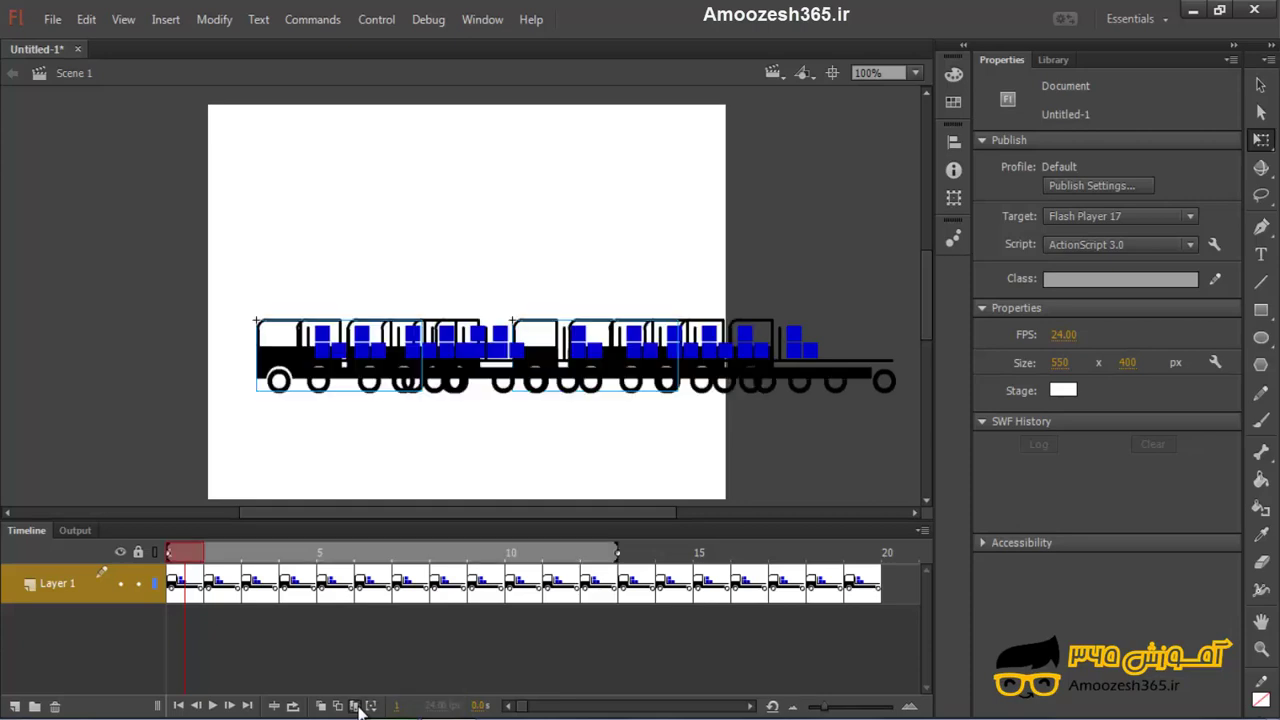
left_click(470, 356)
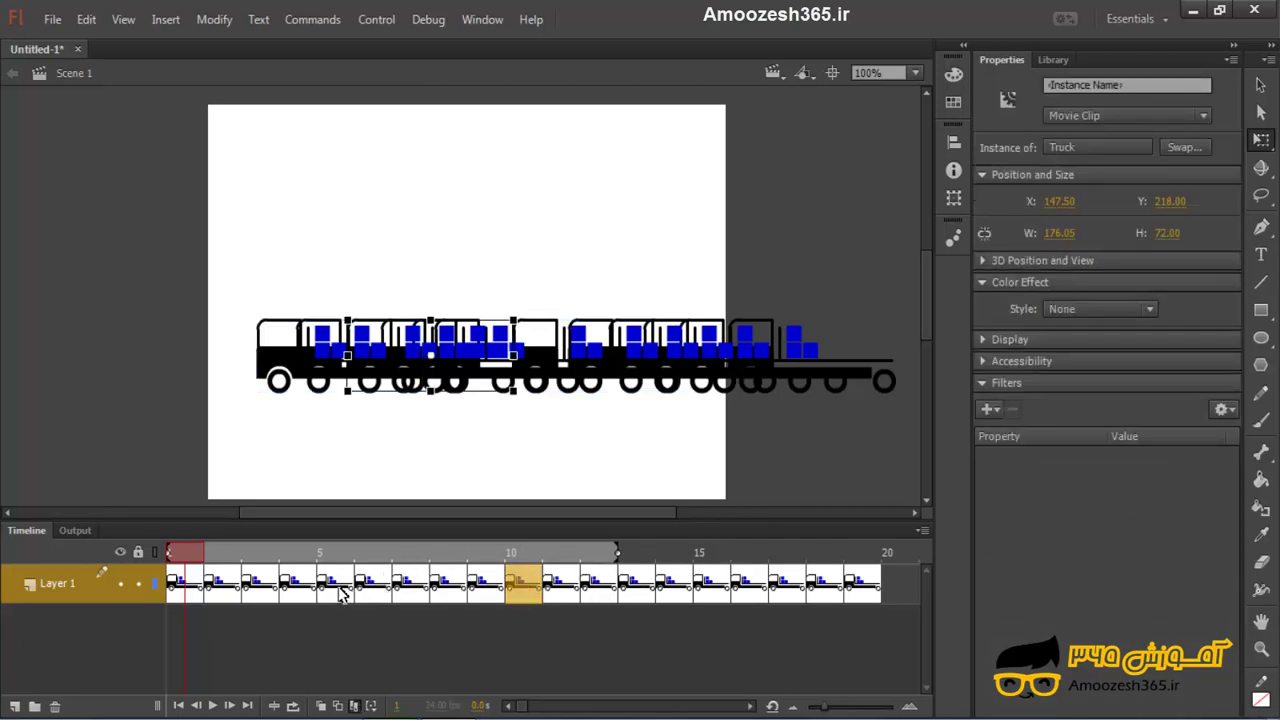
key("ctrl+a")
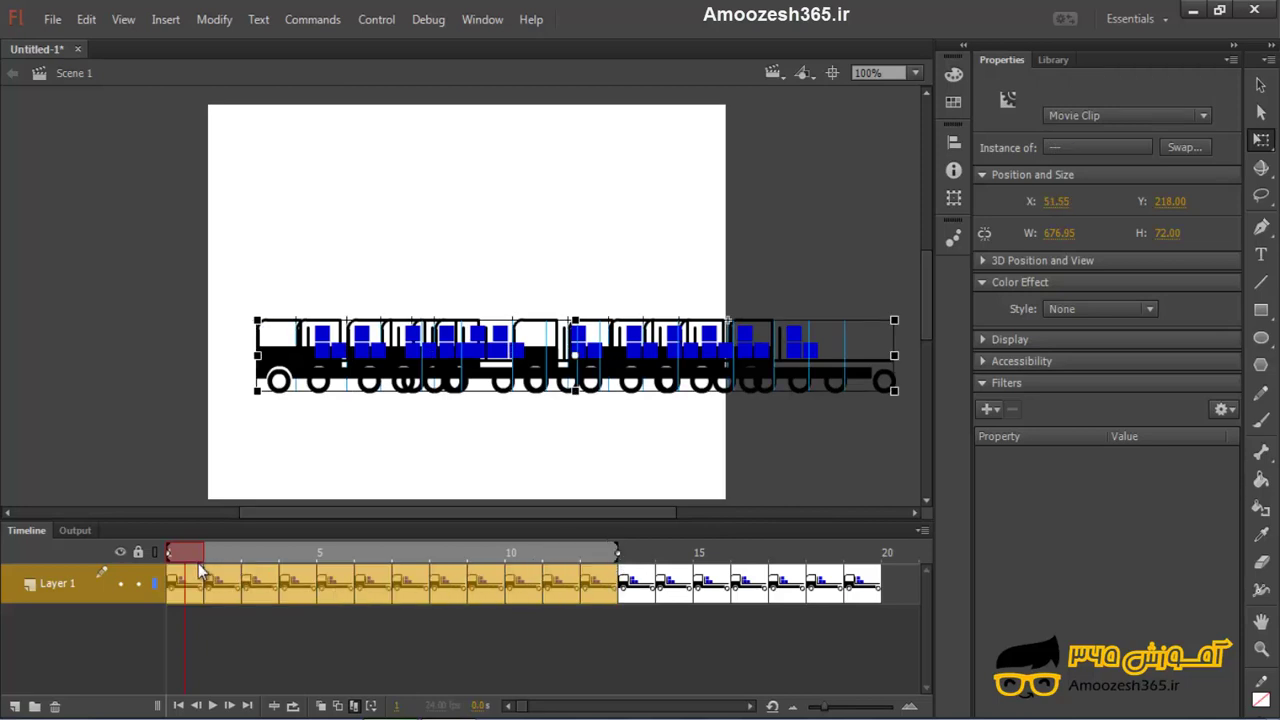
left_click_drag(520, 385, 520, 332)
left_click(483, 645)
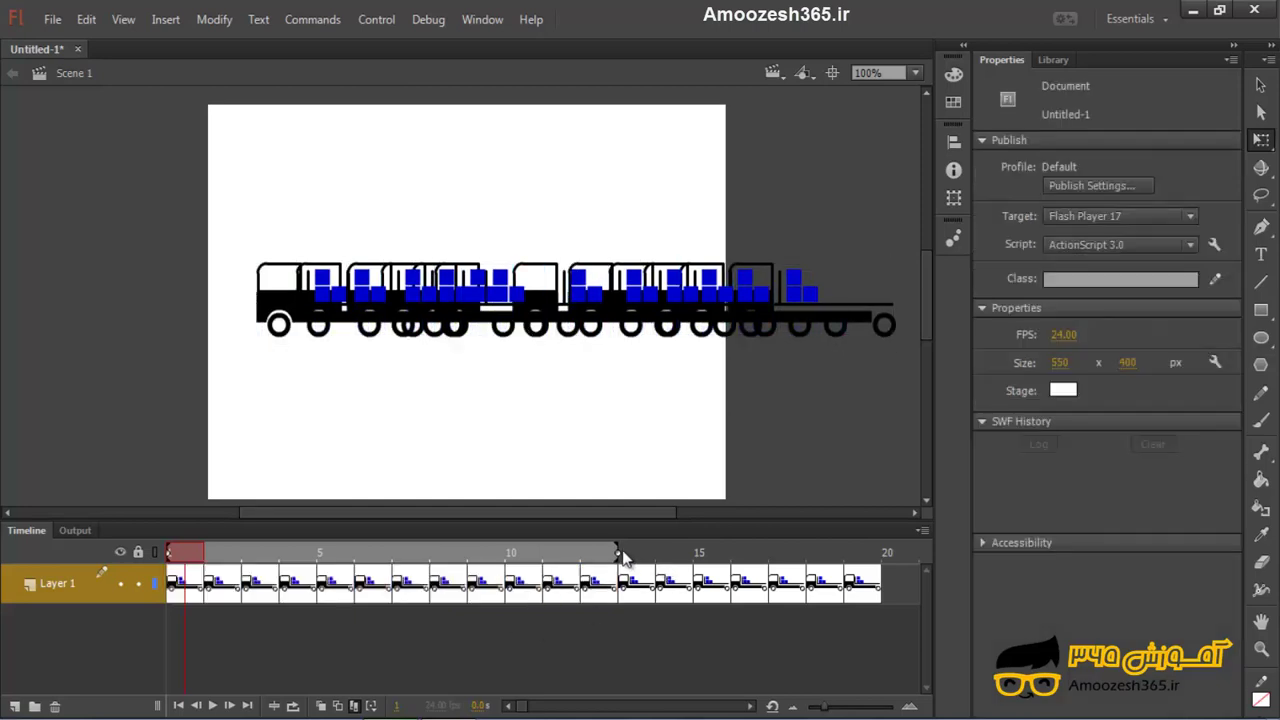
Step: Extend the multiple-frame editing range through frame 19 and test the movie
left_click_drag(620, 560, 868, 565)
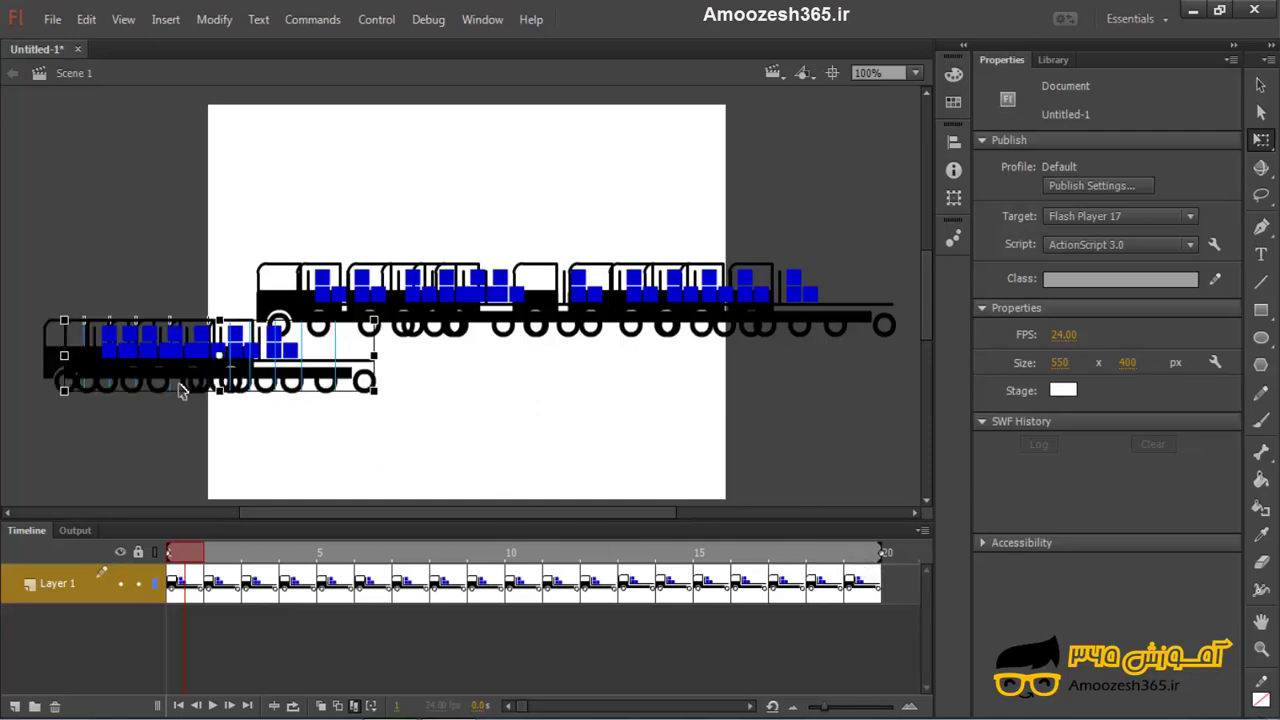
left_click(300, 430)
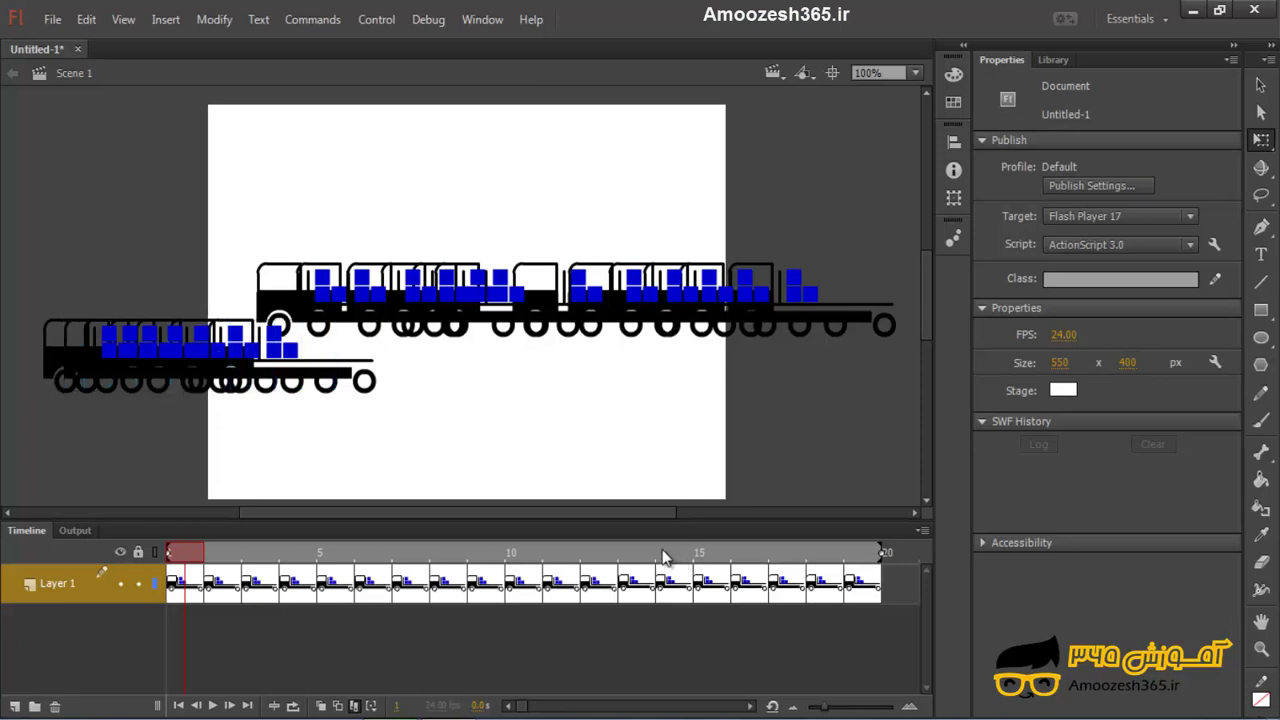
key("ctrl+Return")
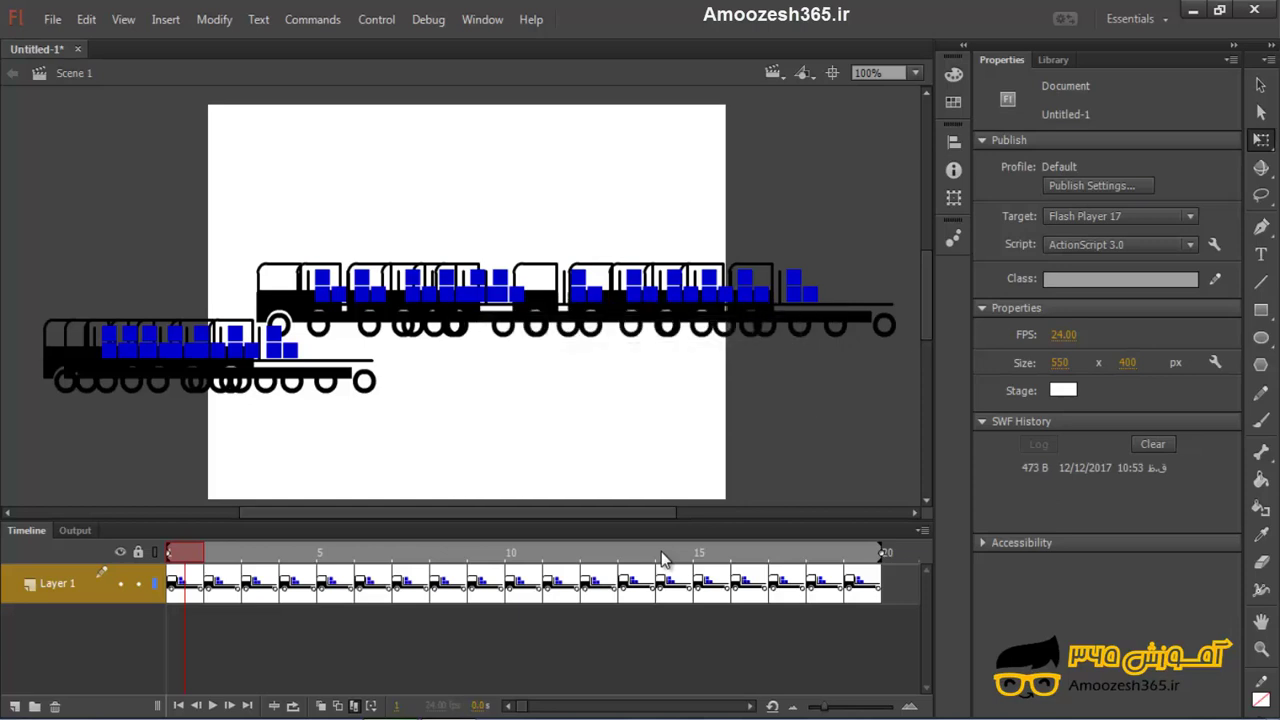